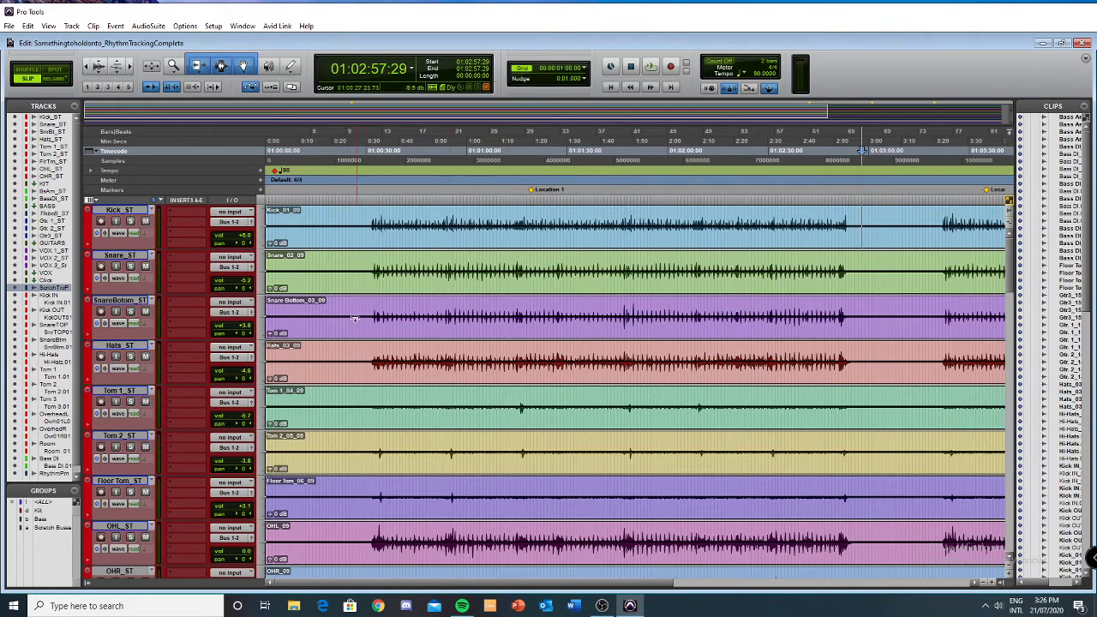
Review the scratch drum, bass and guitar tracks, and briefly highlight the first take on Kick_ST from 01:00:31:00 to about 01:02:58.
{"action": "scroll", "coordinate": [553, 359], "scroll_direction": "down", "scroll_amount": 5}
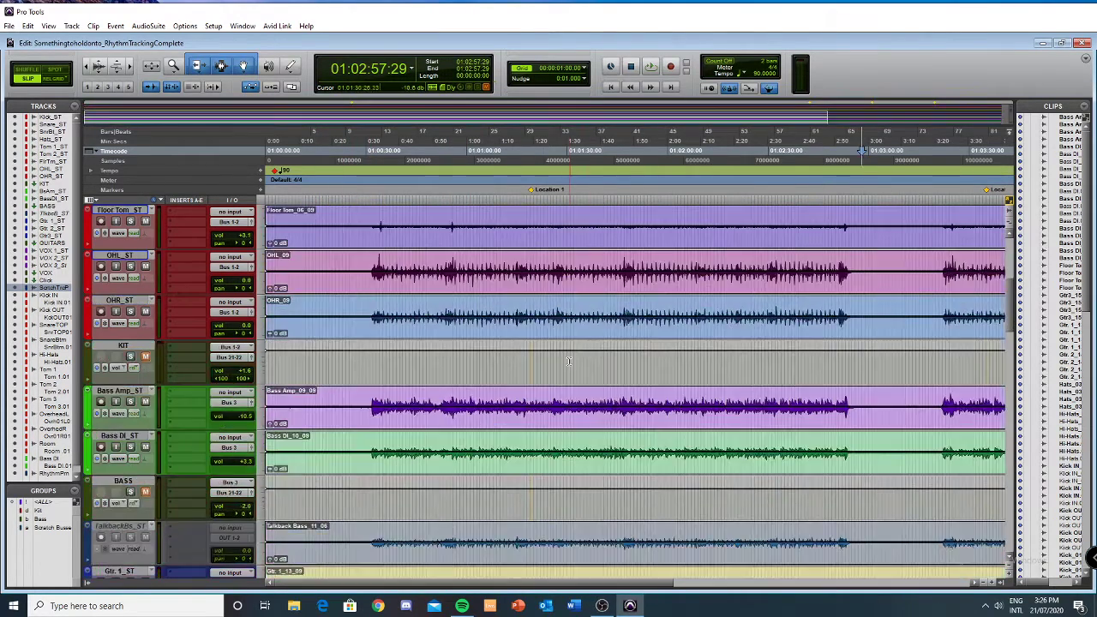
{"action": "scroll", "coordinate": [566, 363], "scroll_direction": "up", "scroll_amount": 5}
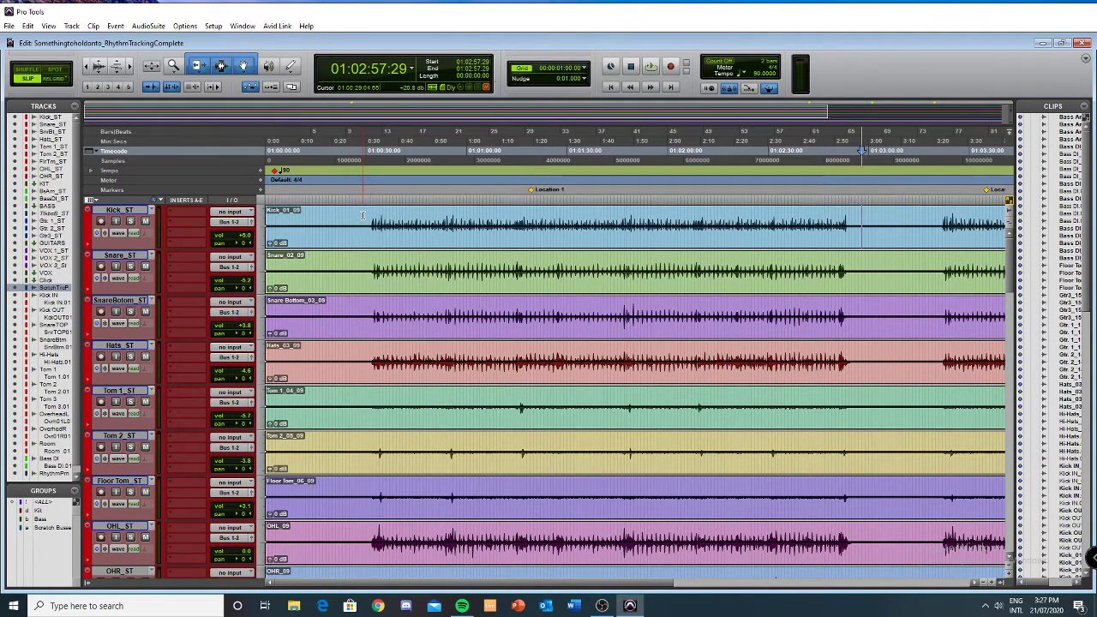
{"action": "scroll", "coordinate": [367, 282], "scroll_direction": "down", "scroll_amount": 6}
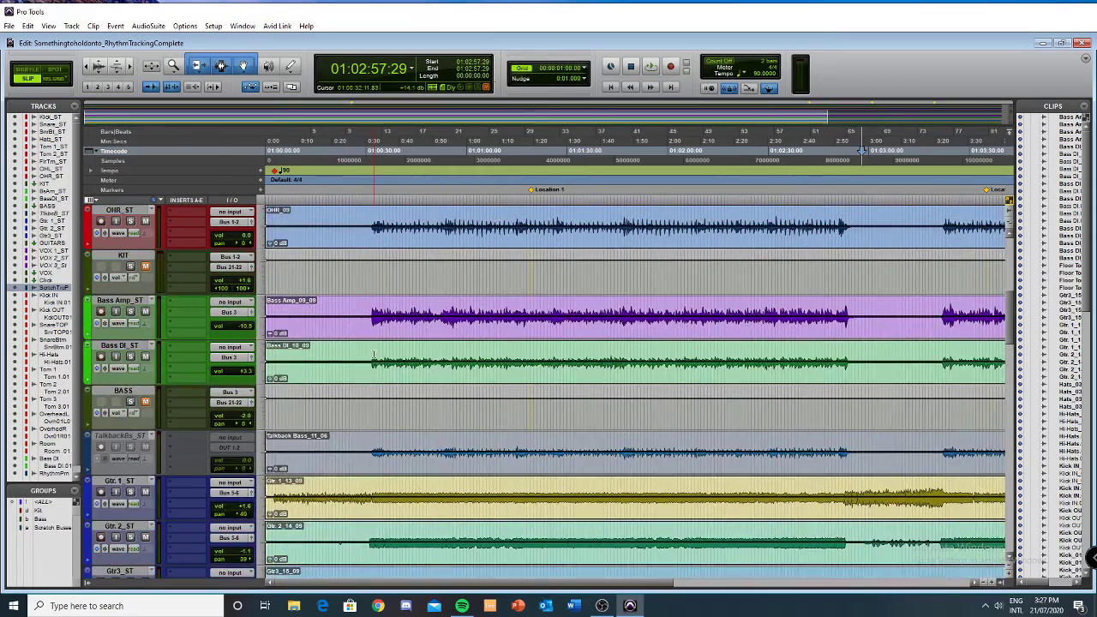
{"action": "scroll", "coordinate": [373, 354], "scroll_direction": "up", "scroll_amount": 6}
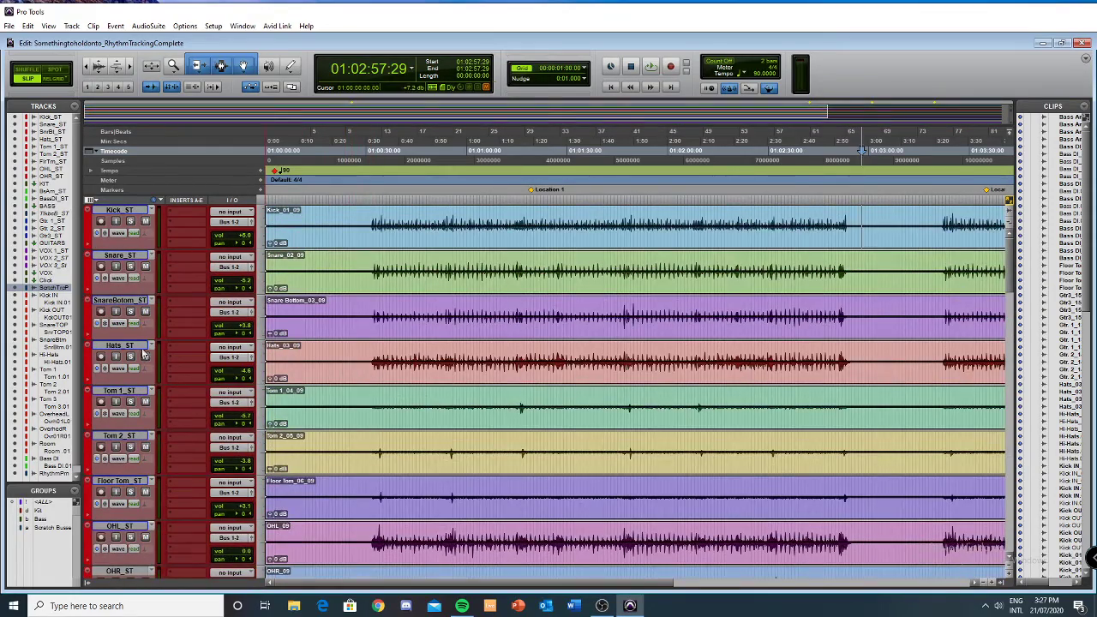
{"action": "scroll", "coordinate": [144, 354], "scroll_direction": "down", "scroll_amount": 3}
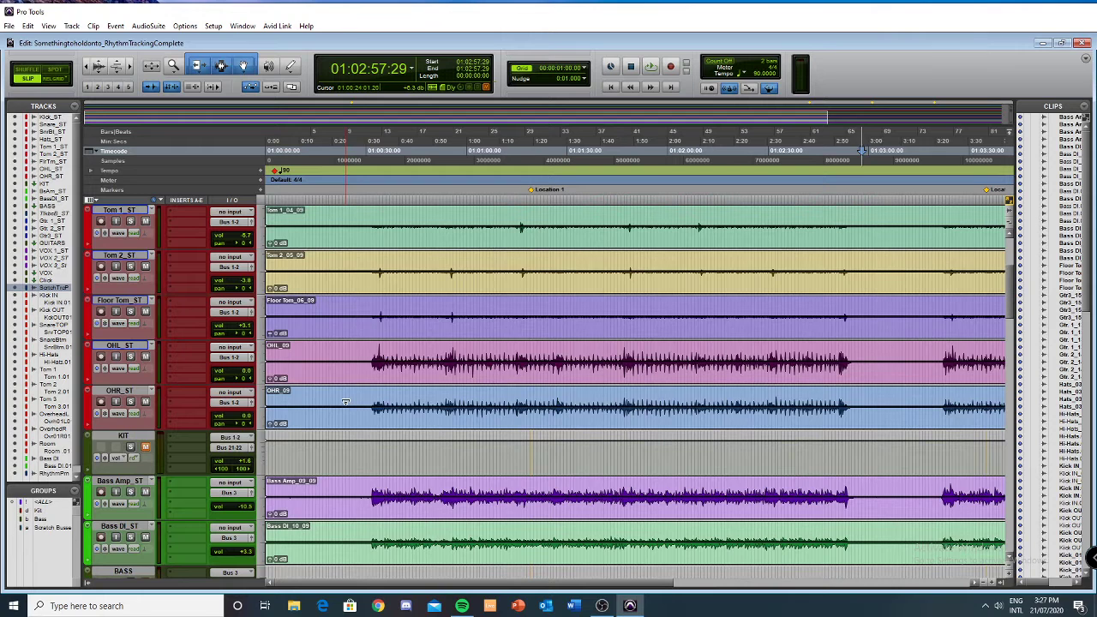
{"action": "scroll", "coordinate": [481, 257], "scroll_direction": "up", "scroll_amount": 3}
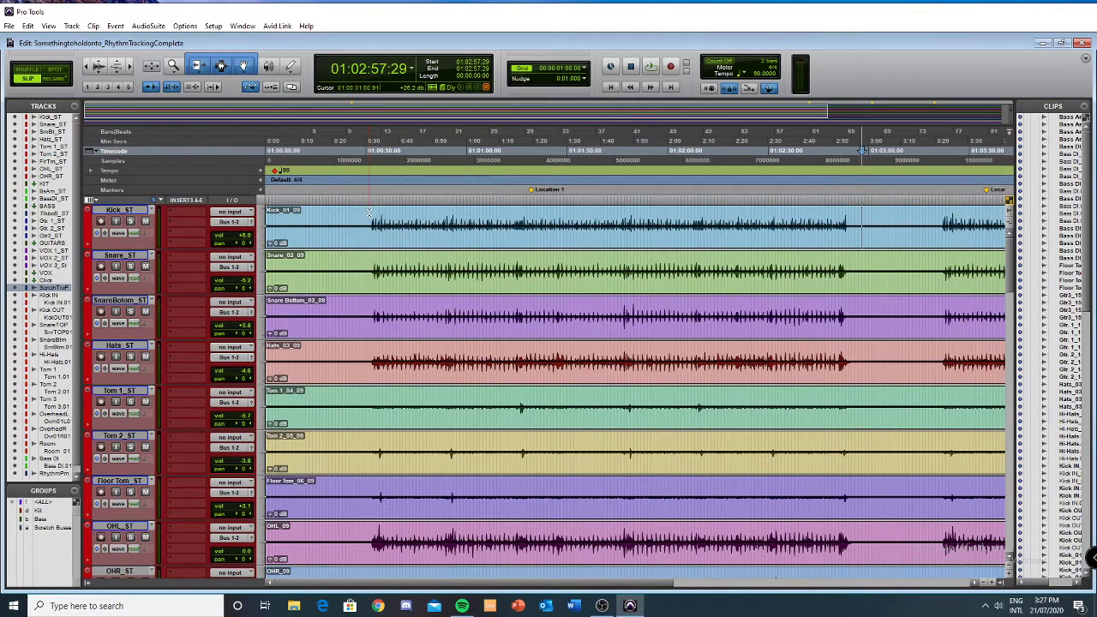
{"action": "left_click_drag", "start_coordinate": [370, 215], "coordinate": [862, 224]}
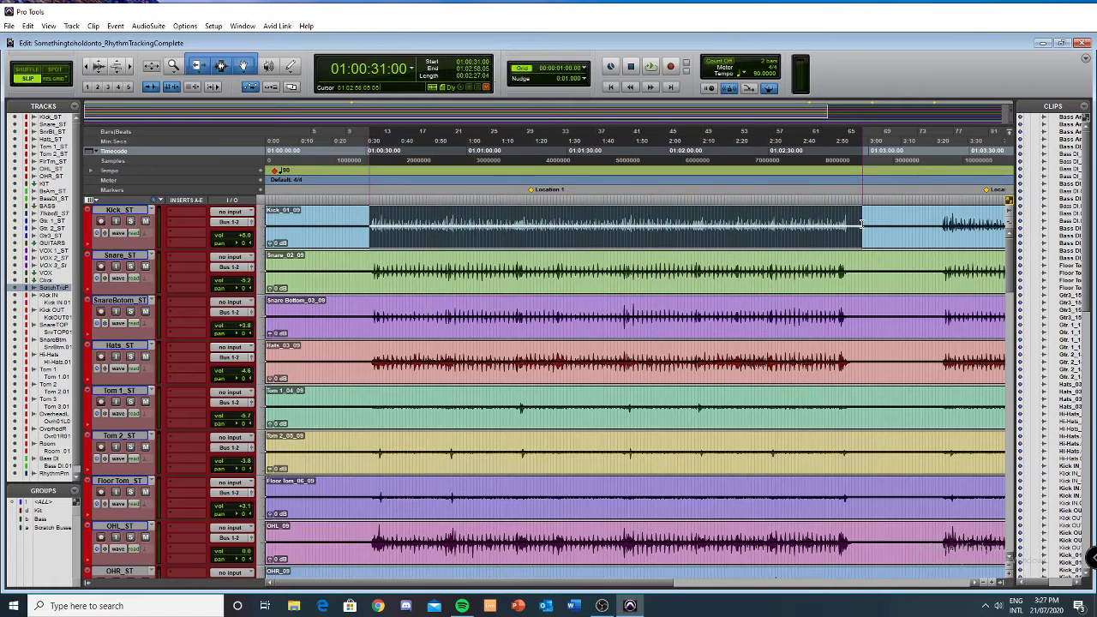
{"action": "left_click", "coordinate": [856, 225]}
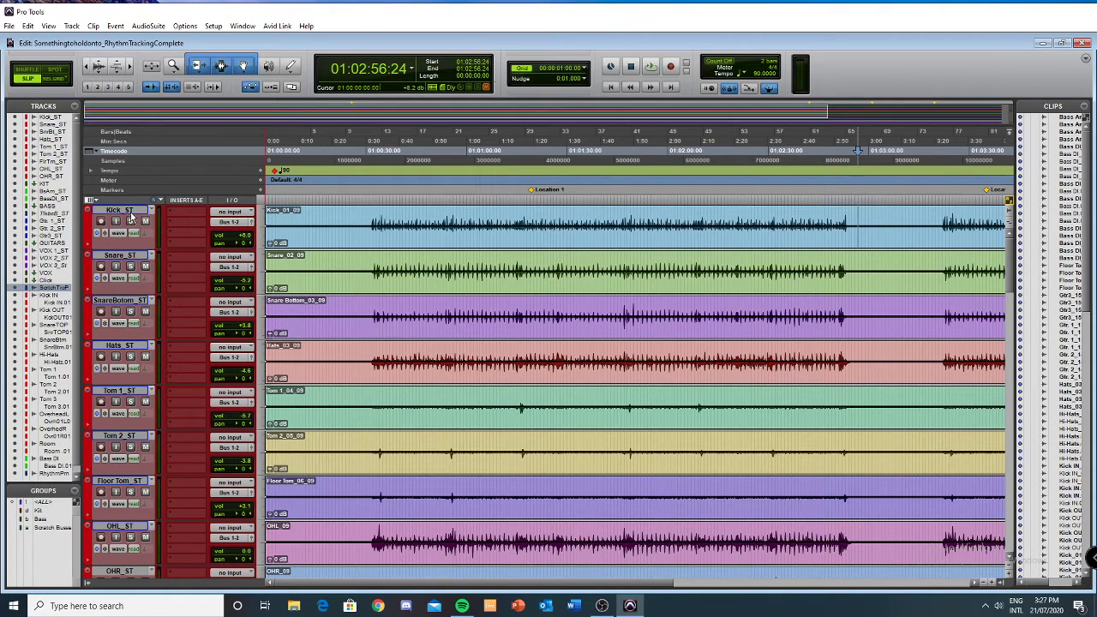
Select the KIT aux track between the OHR_ST and Bass Amp_ST tracks.
{"action": "scroll", "coordinate": [131, 245], "scroll_direction": "down", "scroll_amount": 5}
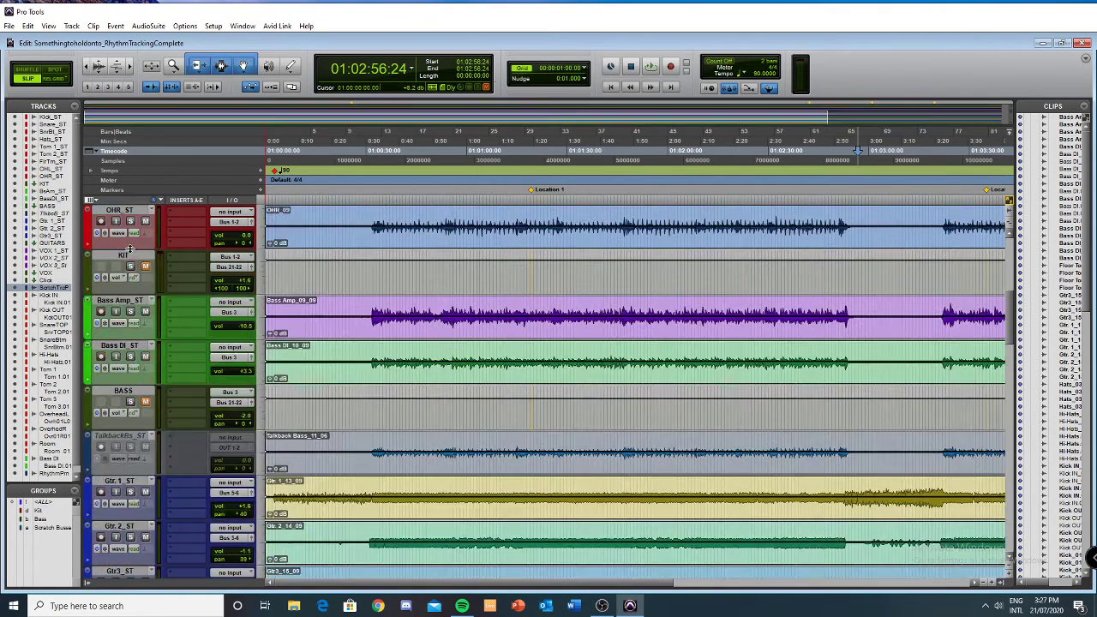
{"action": "scroll", "coordinate": [131, 280], "scroll_direction": "down", "scroll_amount": 1}
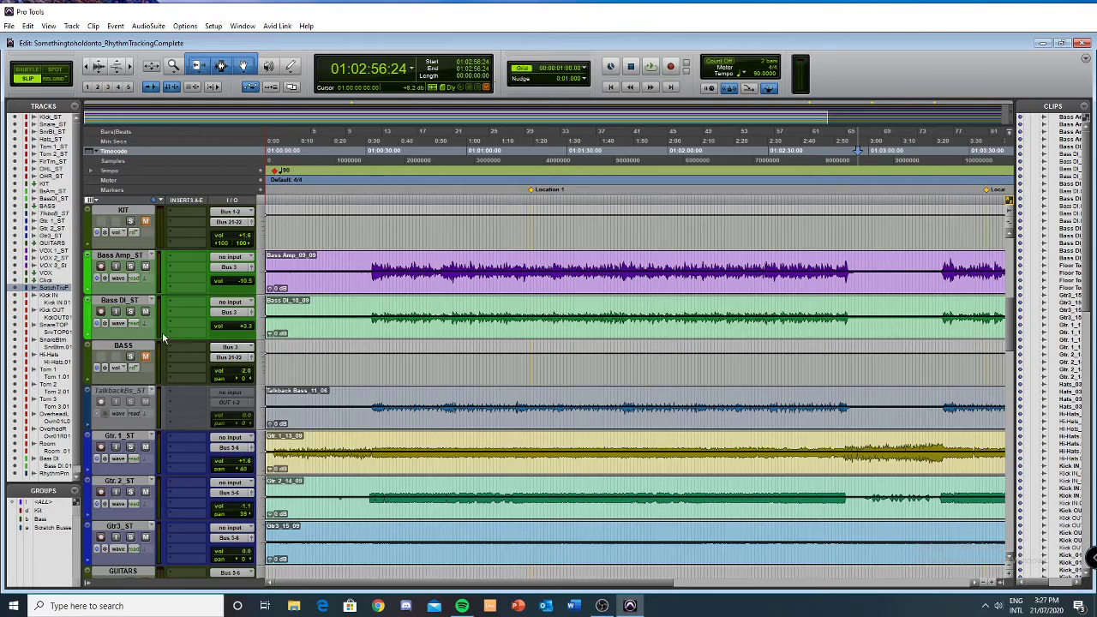
{"action": "scroll", "coordinate": [162, 337], "scroll_direction": "up", "scroll_amount": 1}
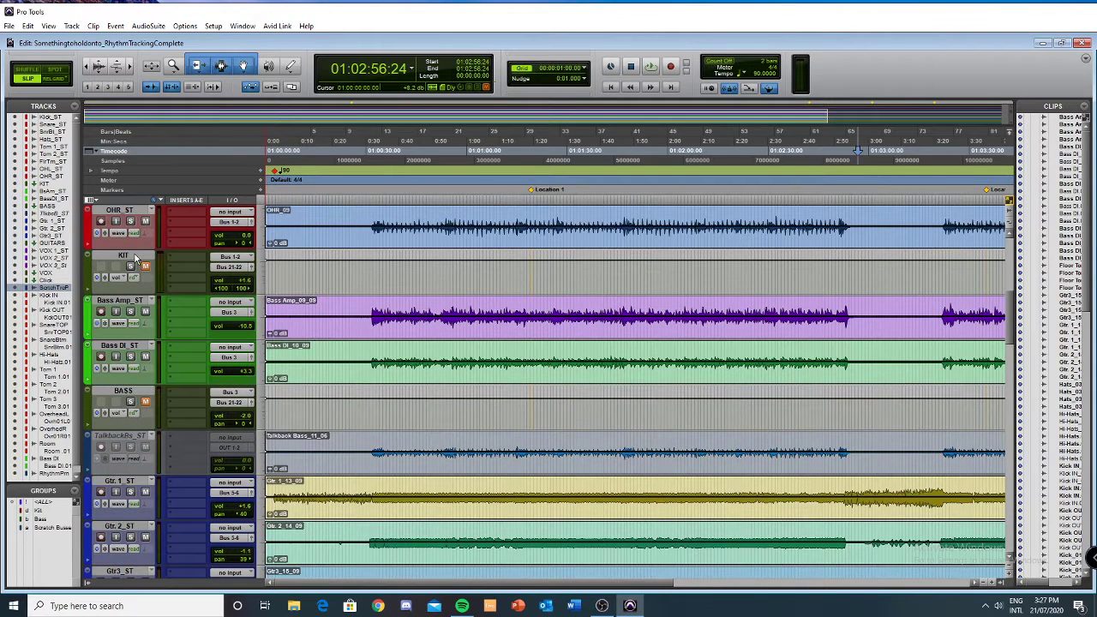
{"action": "left_click", "coordinate": [134, 257]}
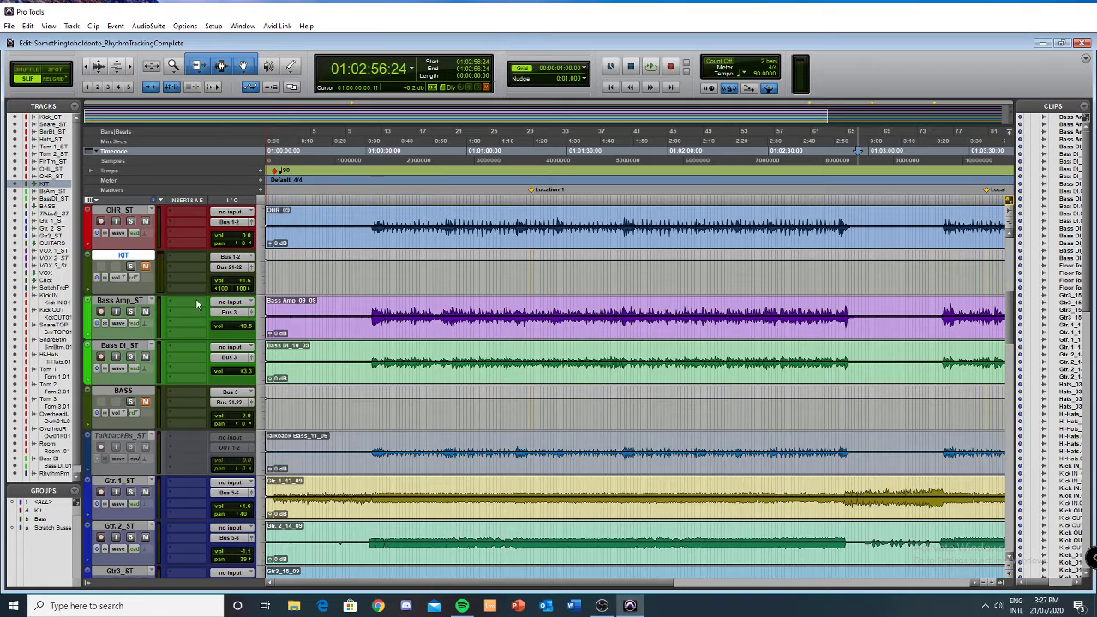
Examine the bus routing of the drum, bass, guitar and vocal scratch tracks down to the scratch track print.
{"action": "scroll", "coordinate": [196, 304], "scroll_direction": "up", "scroll_amount": 5}
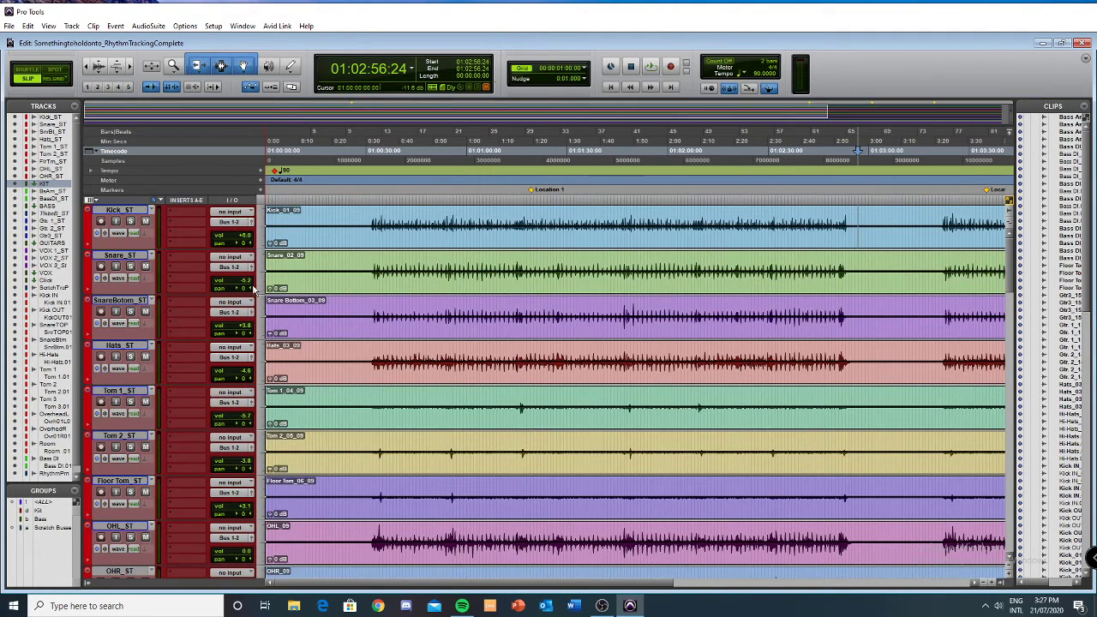
{"action": "scroll", "coordinate": [231, 274], "scroll_direction": "down", "scroll_amount": 2}
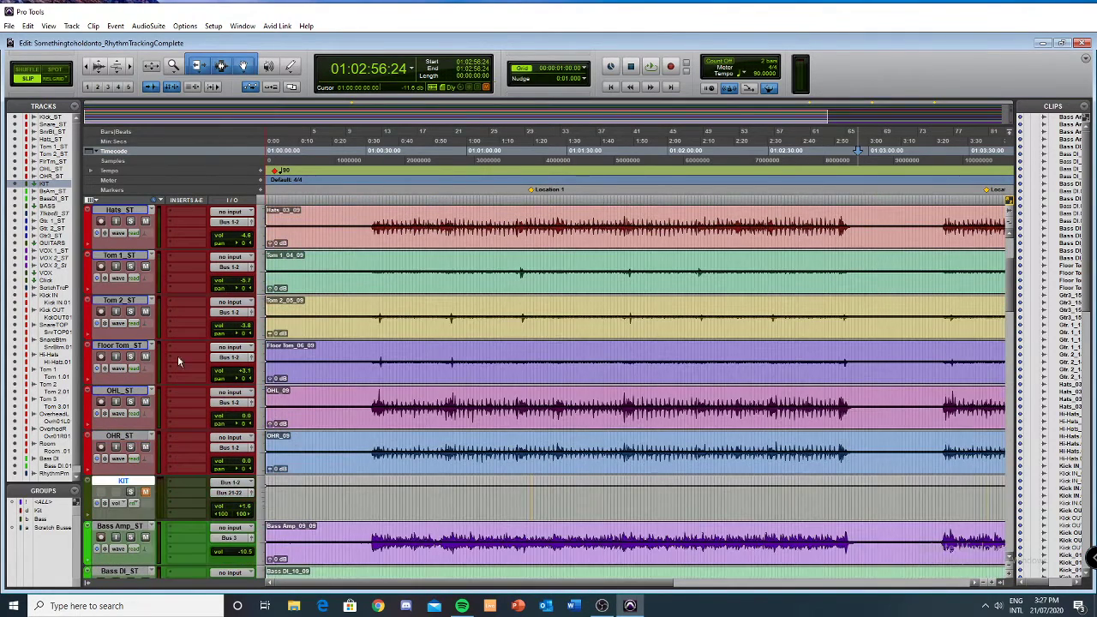
{"action": "scroll", "coordinate": [285, 376], "scroll_direction": "down", "scroll_amount": 2}
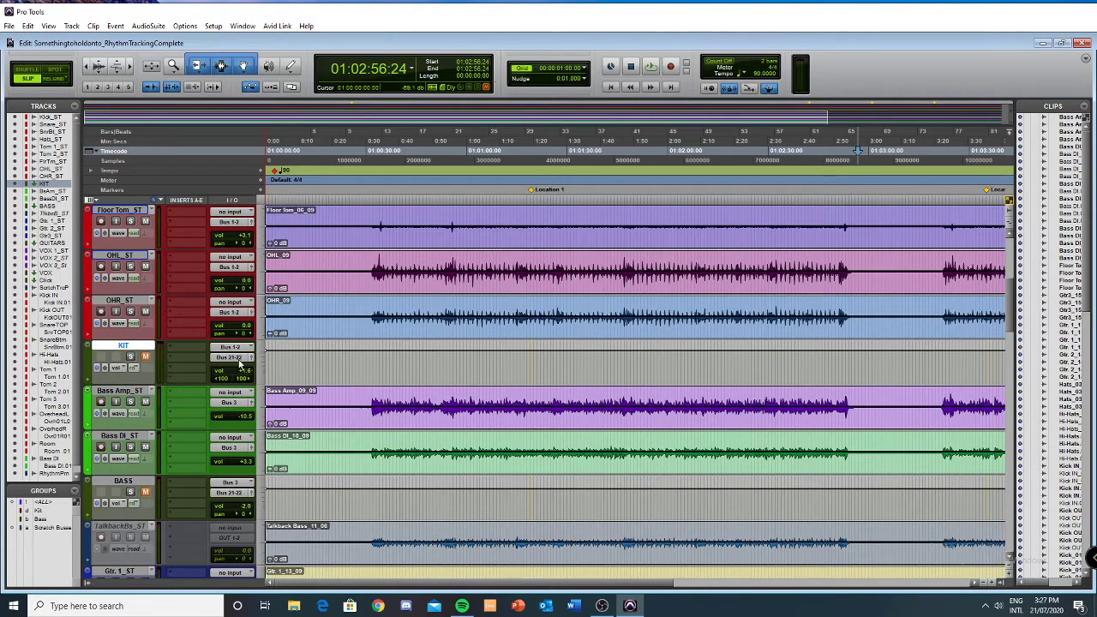
{"action": "scroll", "coordinate": [241, 364], "scroll_direction": "down", "scroll_amount": 4}
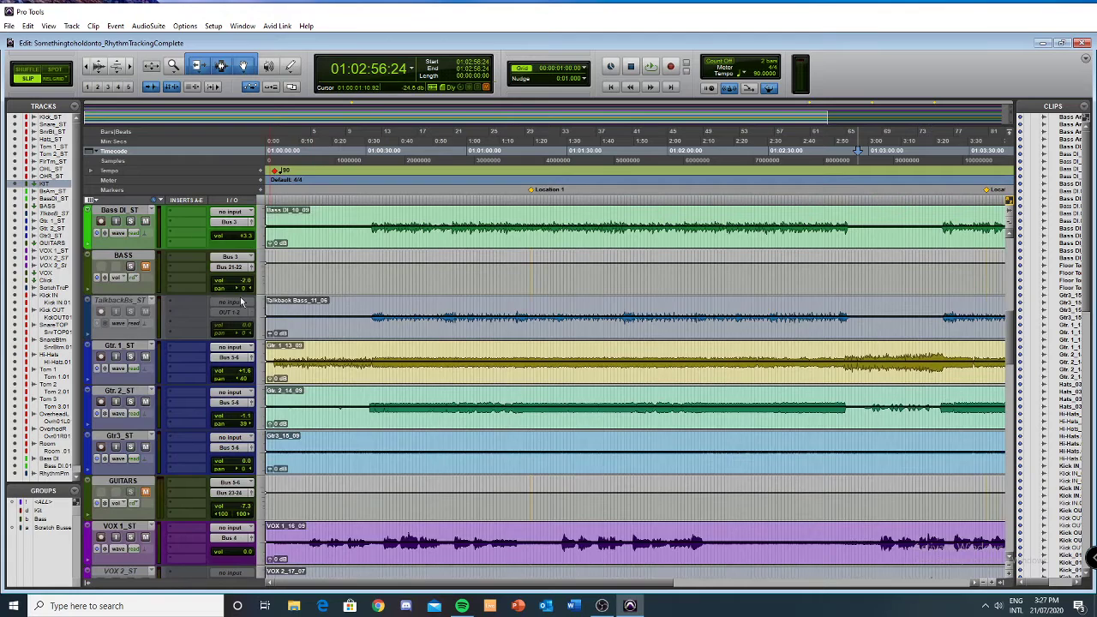
{"action": "scroll", "coordinate": [232, 360], "scroll_direction": "down", "scroll_amount": 2}
{"action": "scroll", "coordinate": [193, 383], "scroll_direction": "down", "scroll_amount": 4}
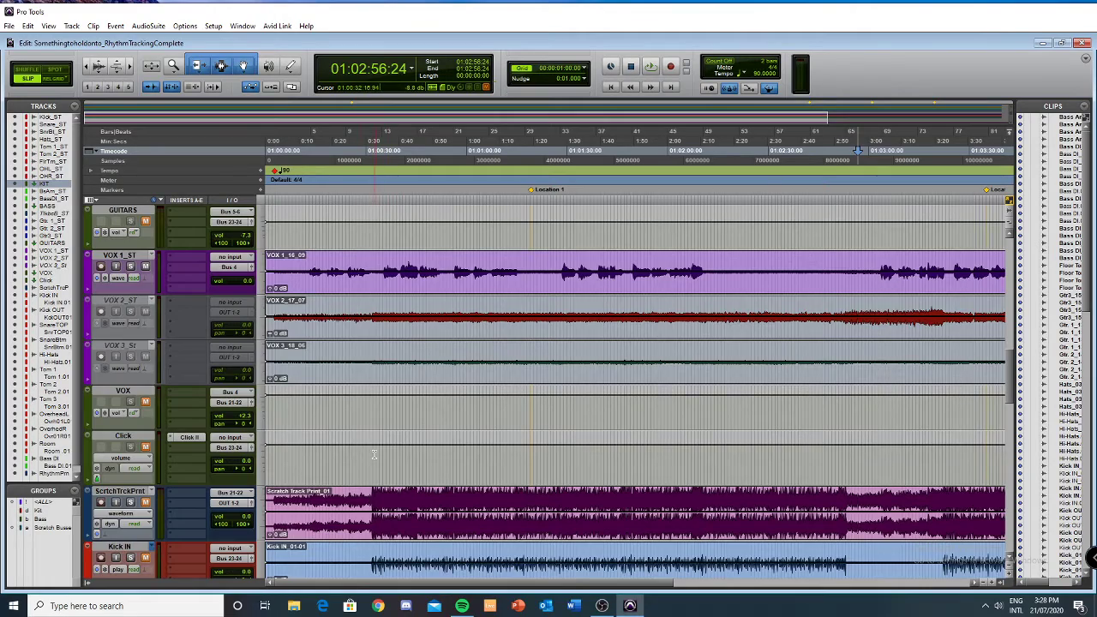
Compare the scratch instrument tracks starting at Kick_ST with their submix tracks and the printed scratch track.
{"action": "scroll", "coordinate": [375, 455], "scroll_direction": "up", "scroll_amount": 10}
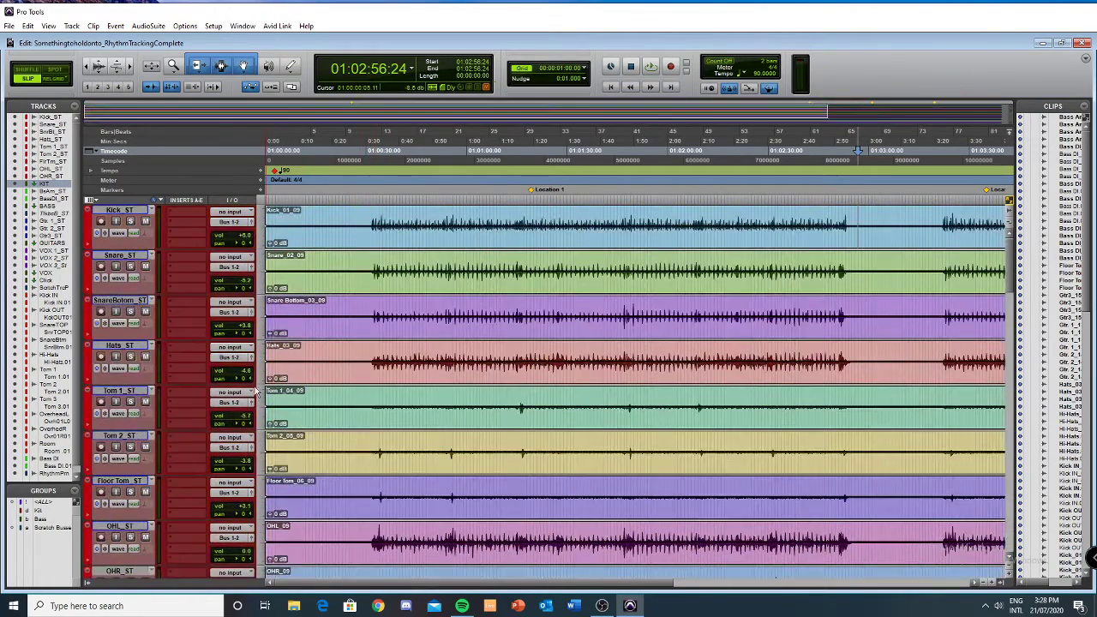
{"action": "scroll", "coordinate": [156, 369], "scroll_direction": "down", "scroll_amount": 8}
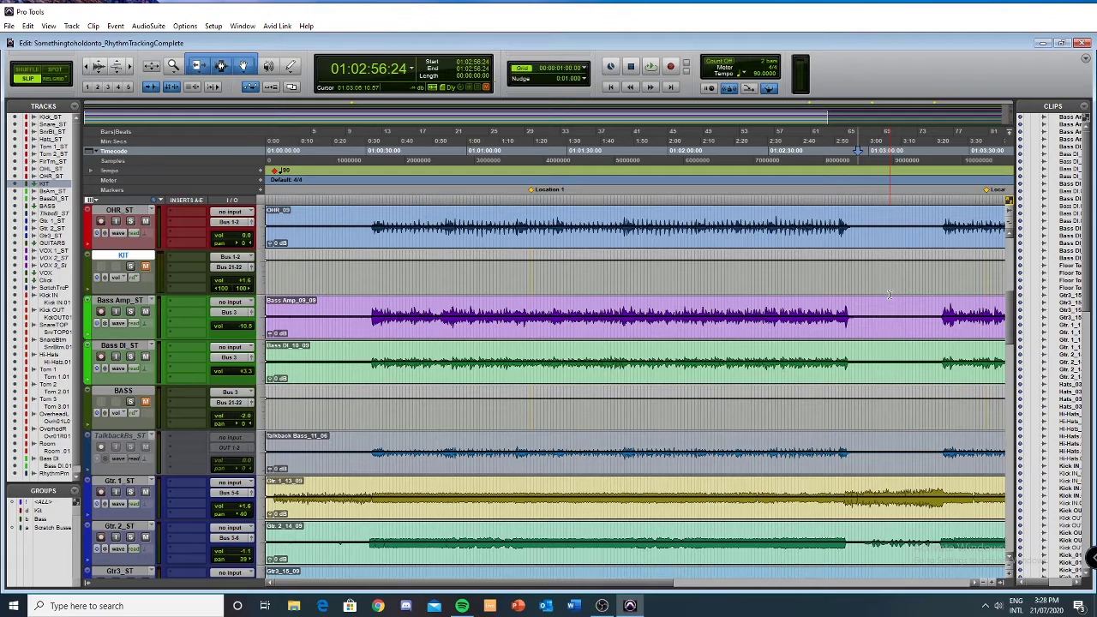
{"action": "scroll", "coordinate": [486, 273], "scroll_direction": "up", "scroll_amount": 8}
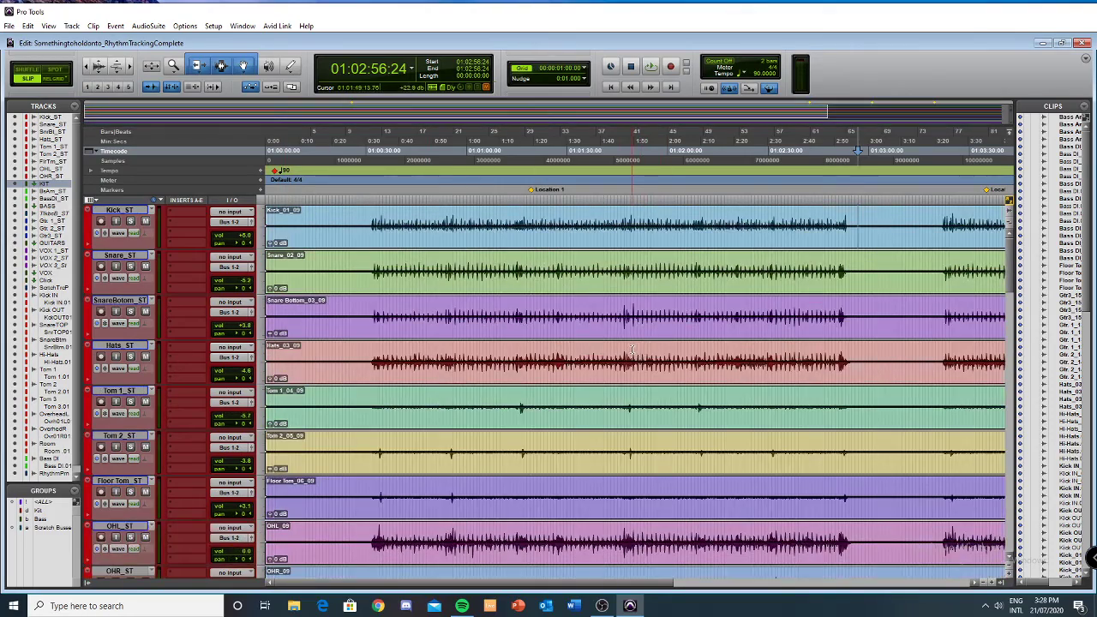
{"action": "scroll", "coordinate": [632, 350], "scroll_direction": "down", "scroll_amount": 10}
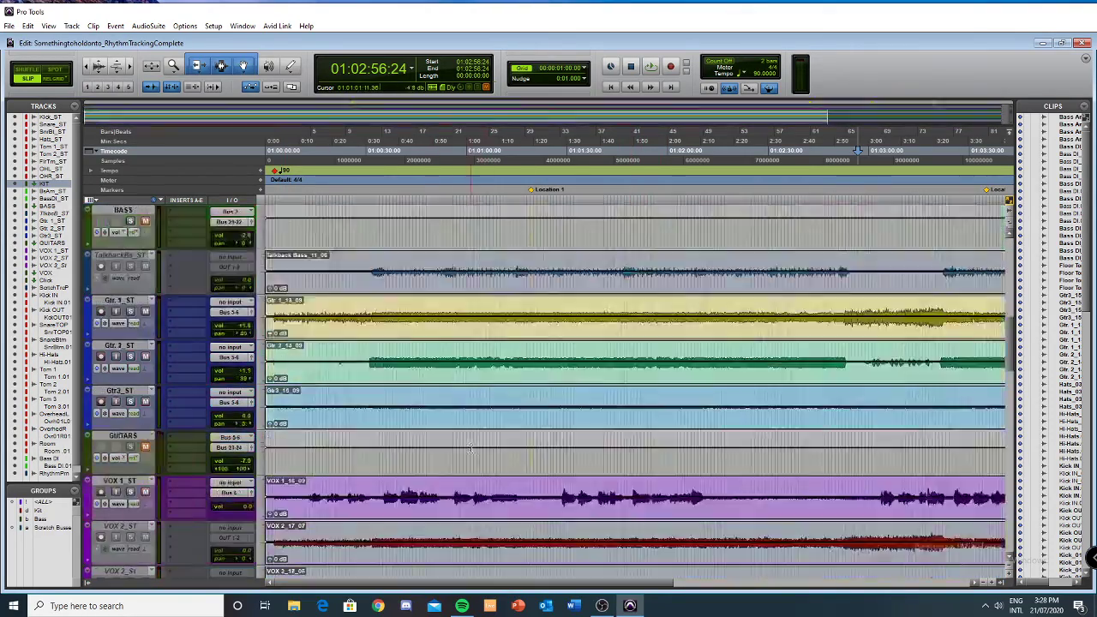
{"action": "scroll", "coordinate": [438, 444], "scroll_direction": "down", "scroll_amount": 1}
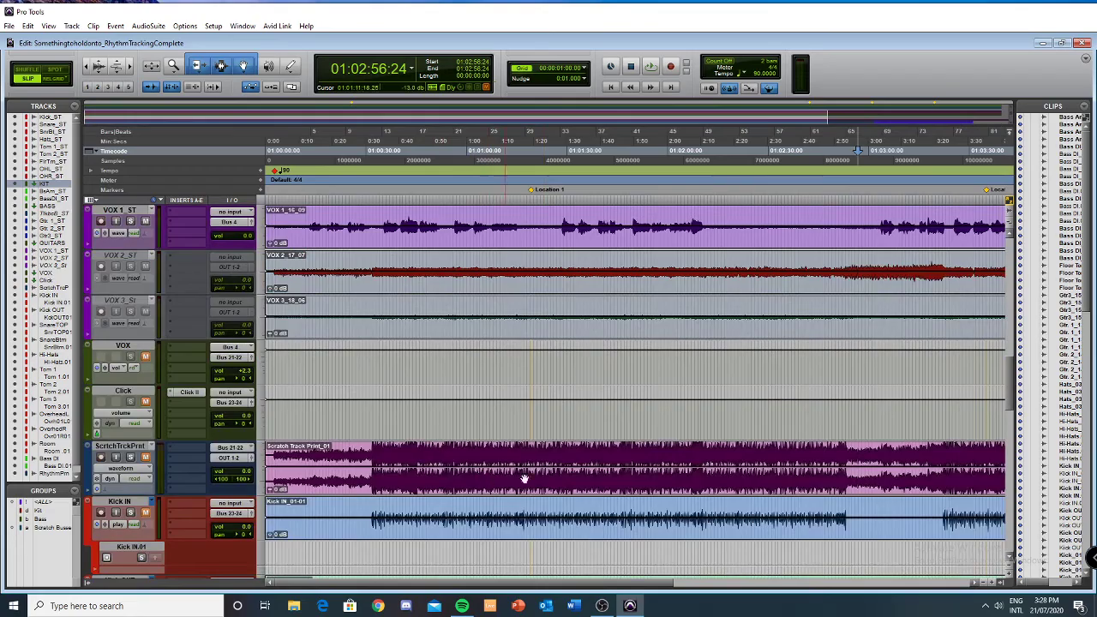
{"action": "scroll", "coordinate": [524, 478], "scroll_direction": "up", "scroll_amount": 8}
{"action": "scroll", "coordinate": [551, 245], "scroll_direction": "up", "scroll_amount": 4}
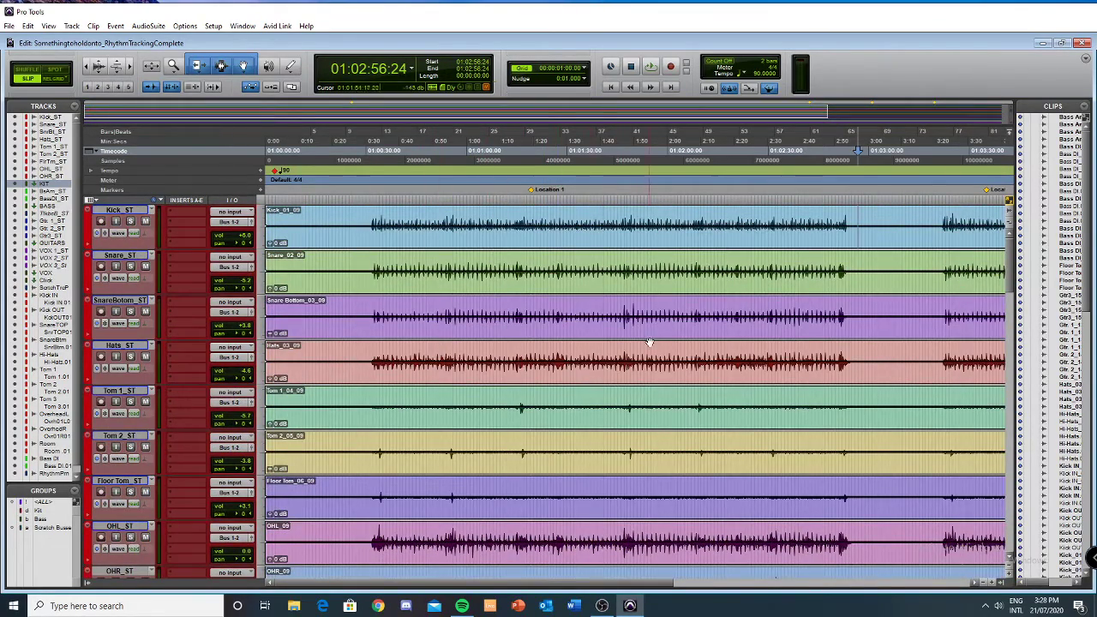
{"action": "scroll", "coordinate": [302, 360], "scroll_direction": "down", "scroll_amount": 5}
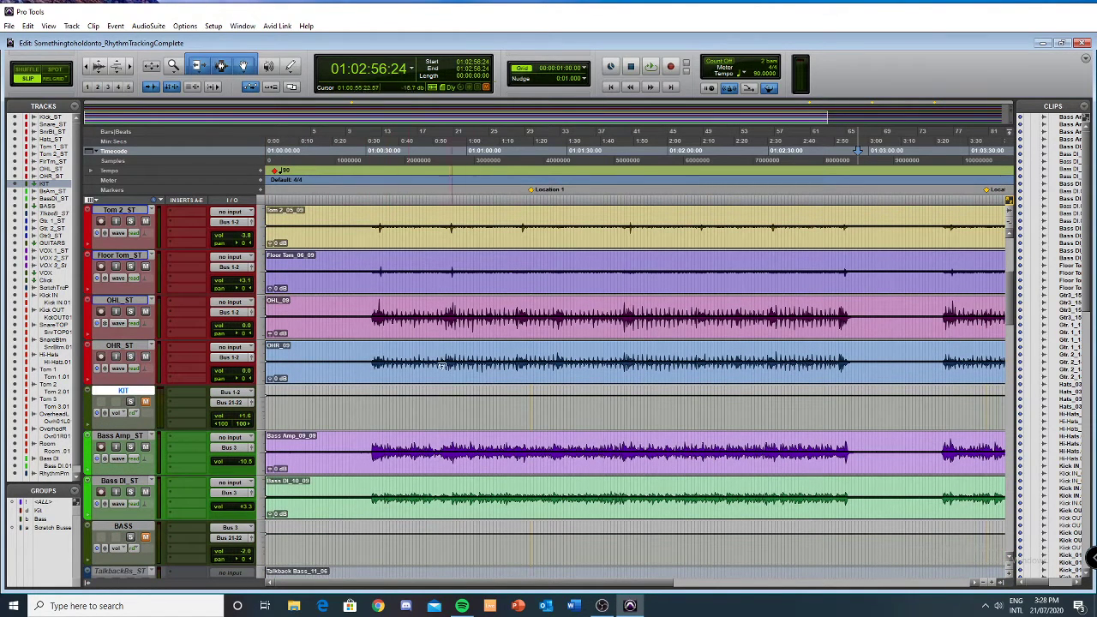
{"action": "scroll", "coordinate": [409, 356], "scroll_direction": "up", "scroll_amount": 5}
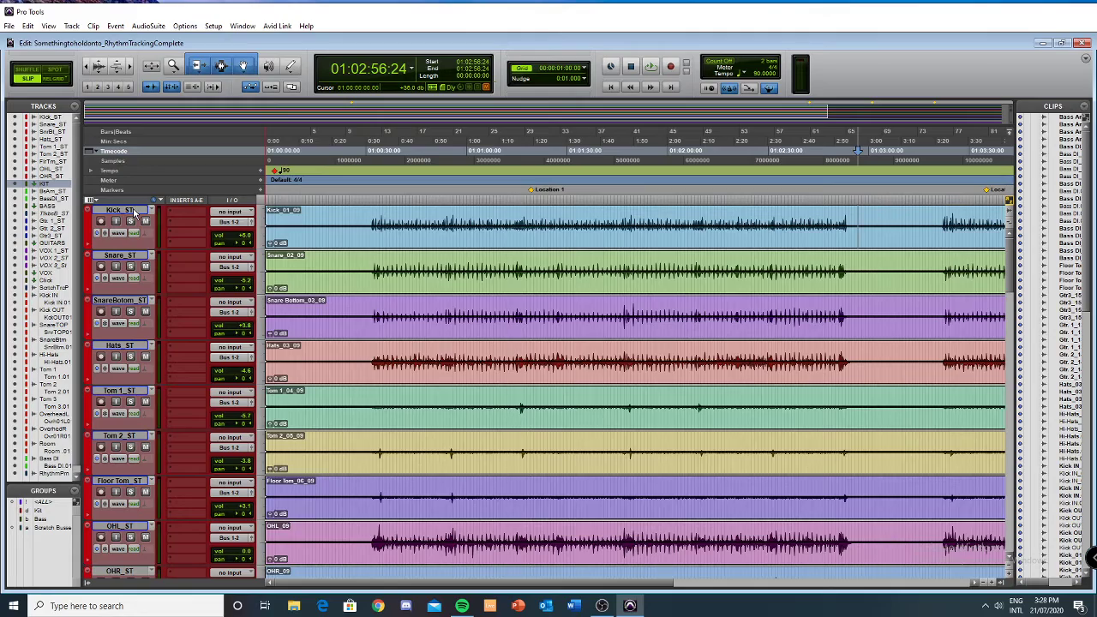
{"action": "scroll", "coordinate": [146, 360], "scroll_direction": "down", "scroll_amount": 2}
{"action": "scroll", "coordinate": [154, 404], "scroll_direction": "up", "scroll_amount": 2}
{"action": "scroll", "coordinate": [154, 404], "scroll_direction": "down", "scroll_amount": 5}
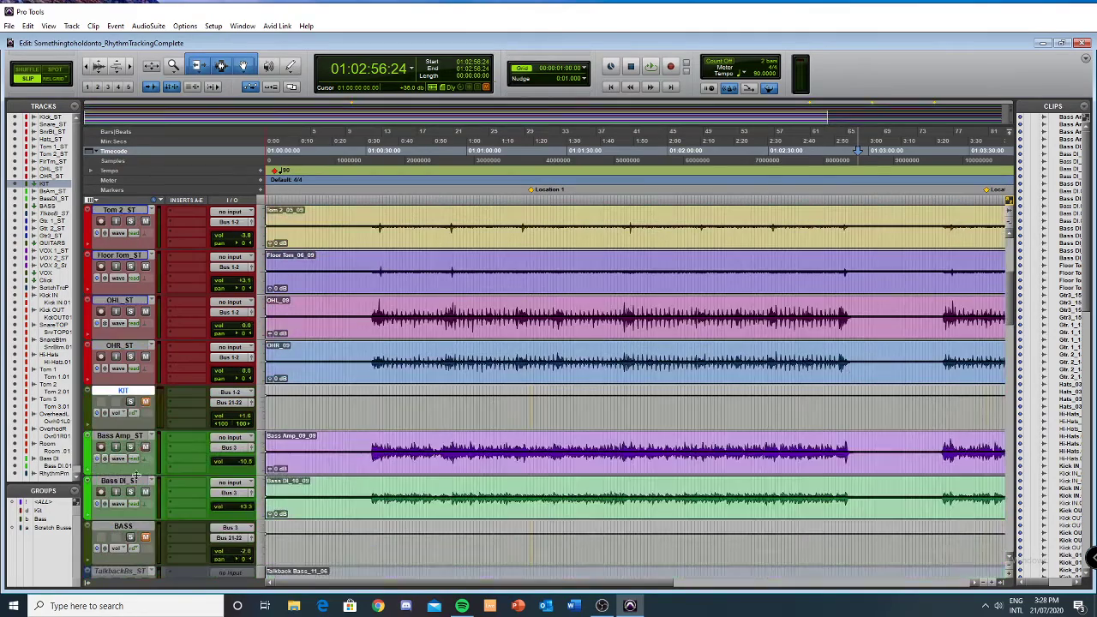
{"action": "scroll", "coordinate": [479, 338], "scroll_direction": "up", "scroll_amount": 5}
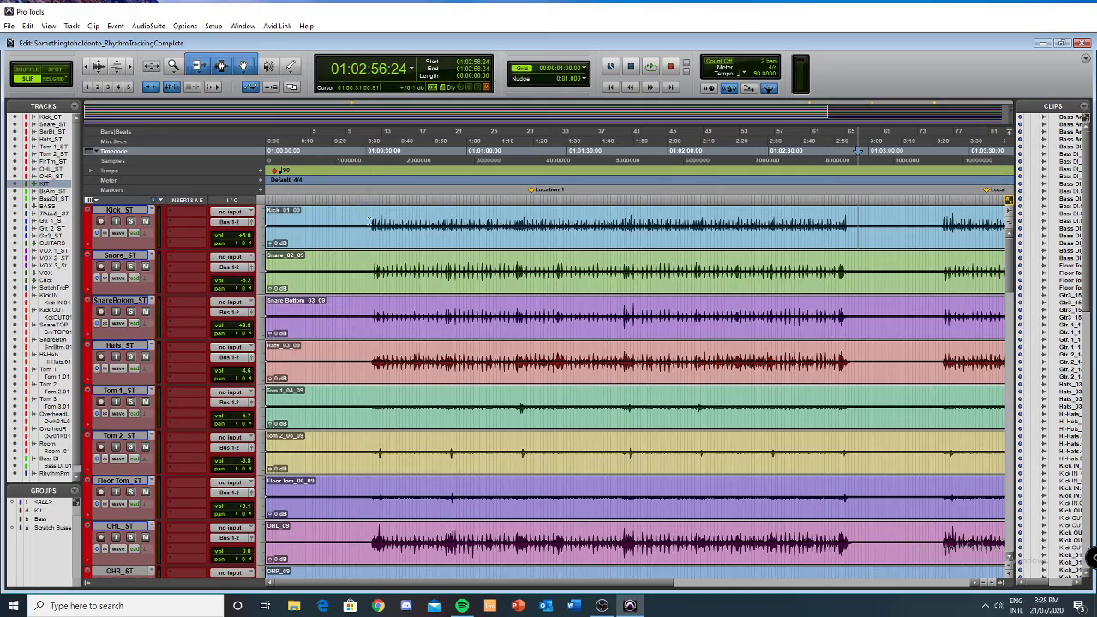
Inspect the individually miked drum tracks below the scratch print, from Kick IN through the snares, hi-hats, toms and overheads to Room.
{"action": "scroll", "coordinate": [358, 281], "scroll_direction": "down", "scroll_amount": 15}
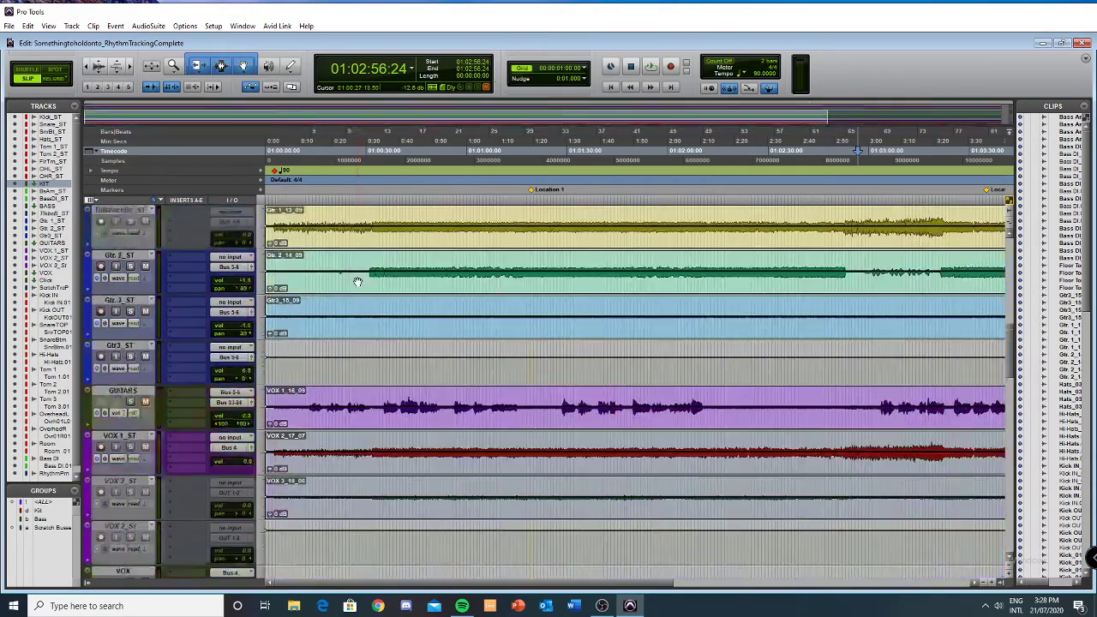
{"action": "scroll", "coordinate": [357, 281], "scroll_direction": "down", "scroll_amount": 10}
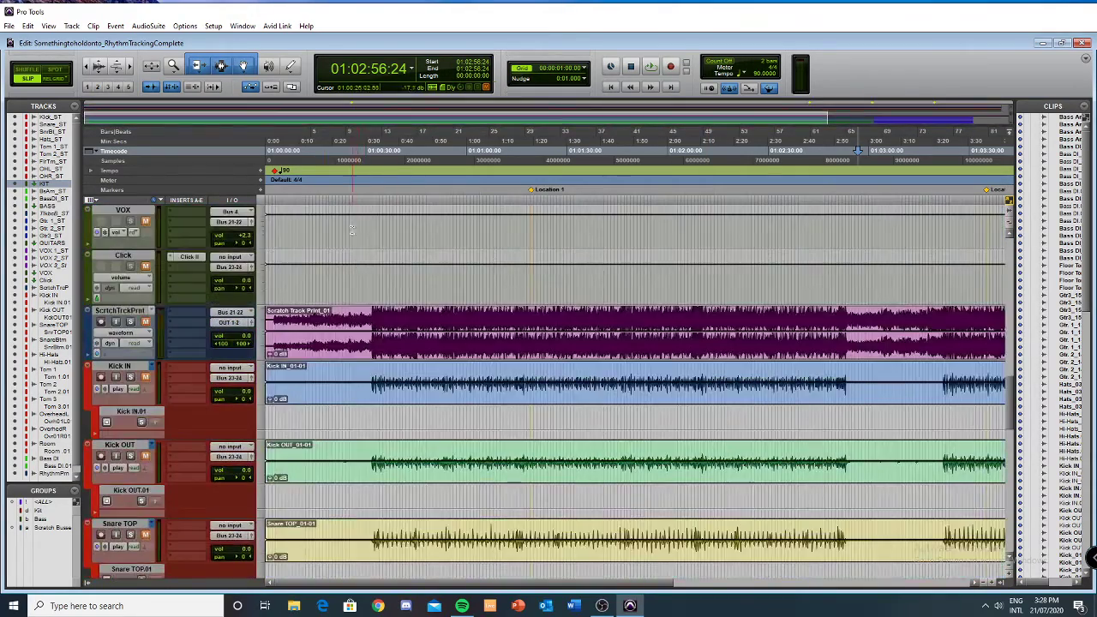
{"action": "scroll", "coordinate": [352, 230], "scroll_direction": "down", "scroll_amount": 5}
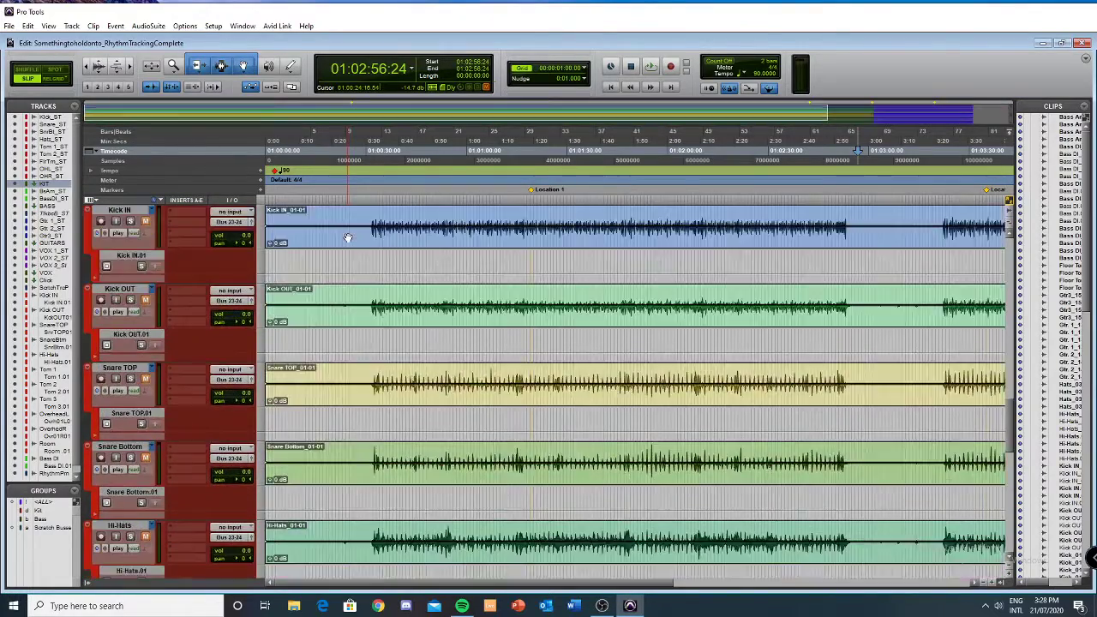
{"action": "scroll", "coordinate": [347, 238], "scroll_direction": "up", "scroll_amount": 1}
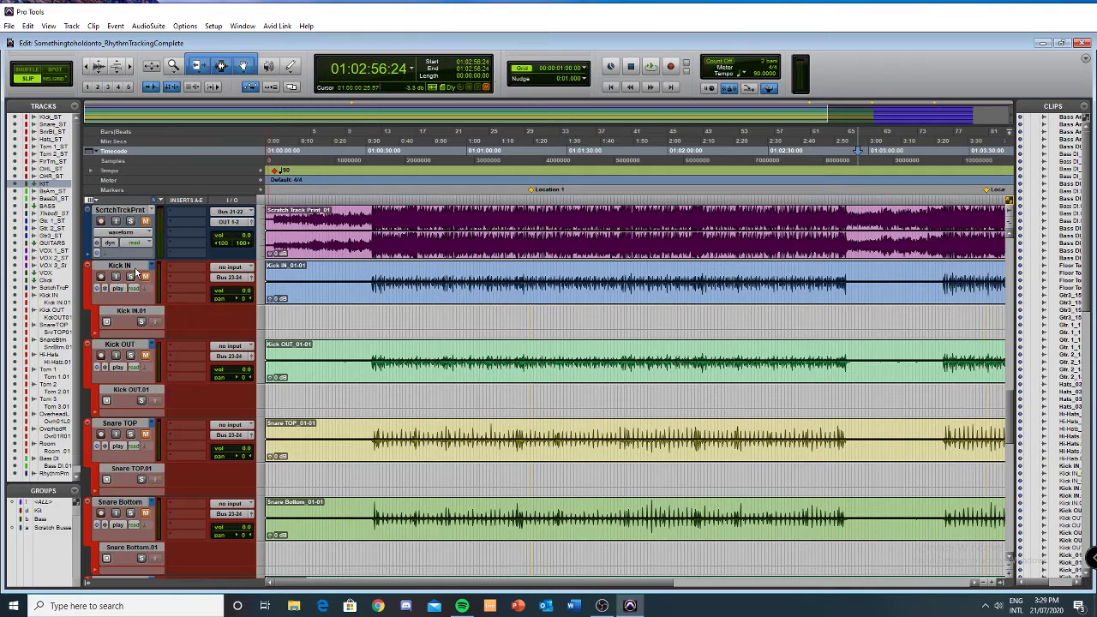
{"action": "scroll", "coordinate": [140, 342], "scroll_direction": "down", "scroll_amount": 1}
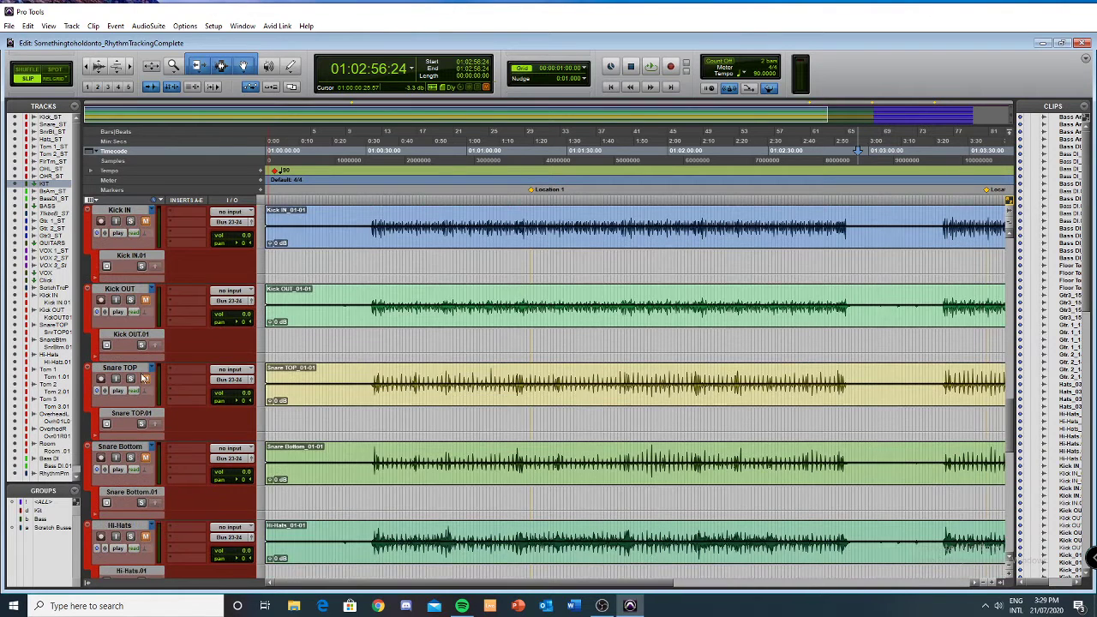
{"action": "scroll", "coordinate": [150, 397], "scroll_direction": "down", "scroll_amount": 1}
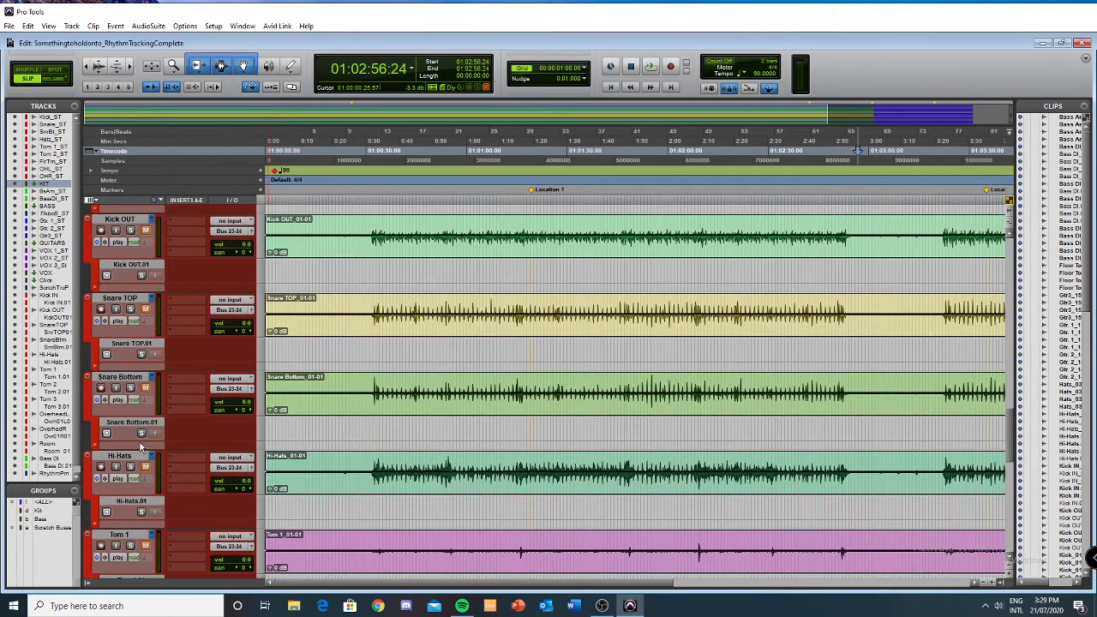
{"action": "scroll", "coordinate": [151, 505], "scroll_direction": "down", "scroll_amount": 3}
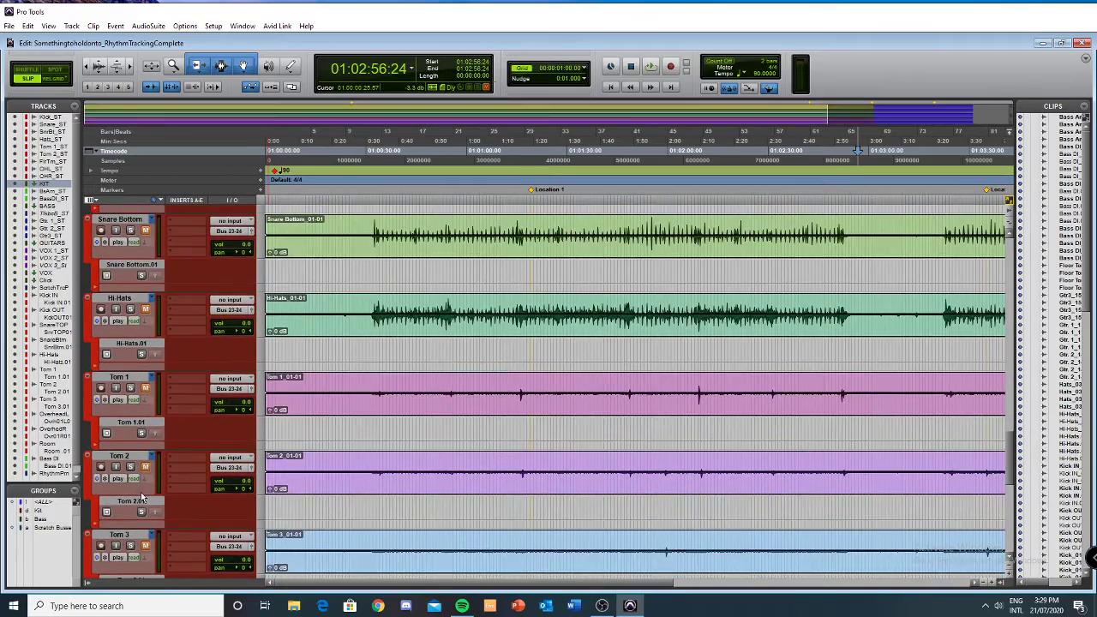
{"action": "scroll", "coordinate": [146, 506], "scroll_direction": "down", "scroll_amount": 2}
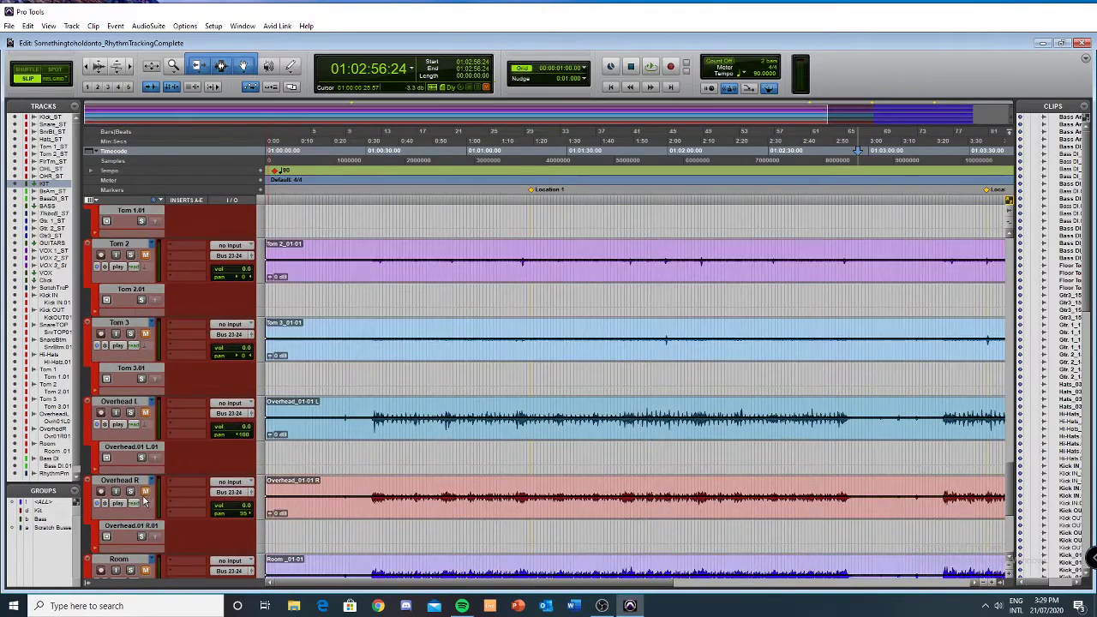
Inspect the tracks below the toms, from the overheads and Room down to Bass DI and Rhythm Print.
{"action": "scroll", "coordinate": [141, 501], "scroll_direction": "down", "scroll_amount": 1}
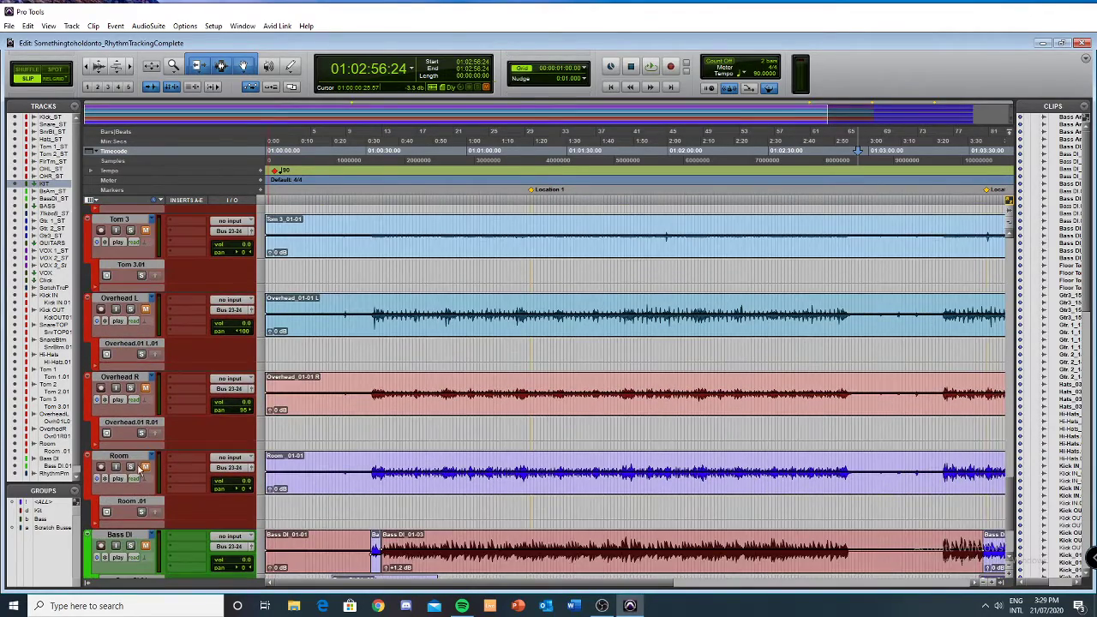
{"action": "scroll", "coordinate": [435, 373], "scroll_direction": "down", "scroll_amount": 1}
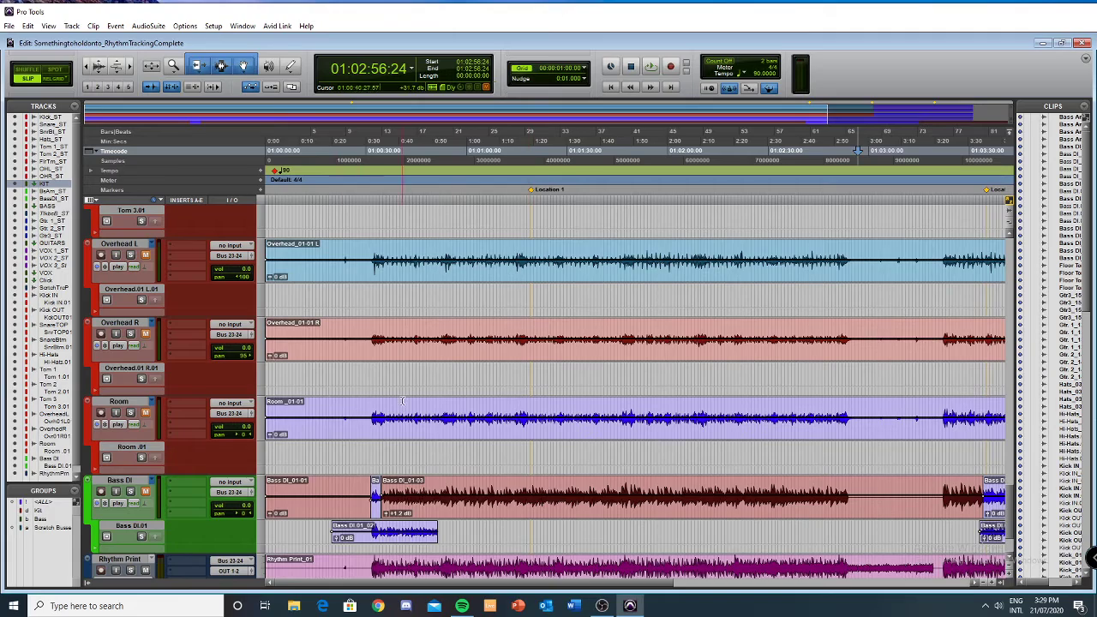
{"action": "scroll", "coordinate": [375, 410], "scroll_direction": "down", "scroll_amount": 1}
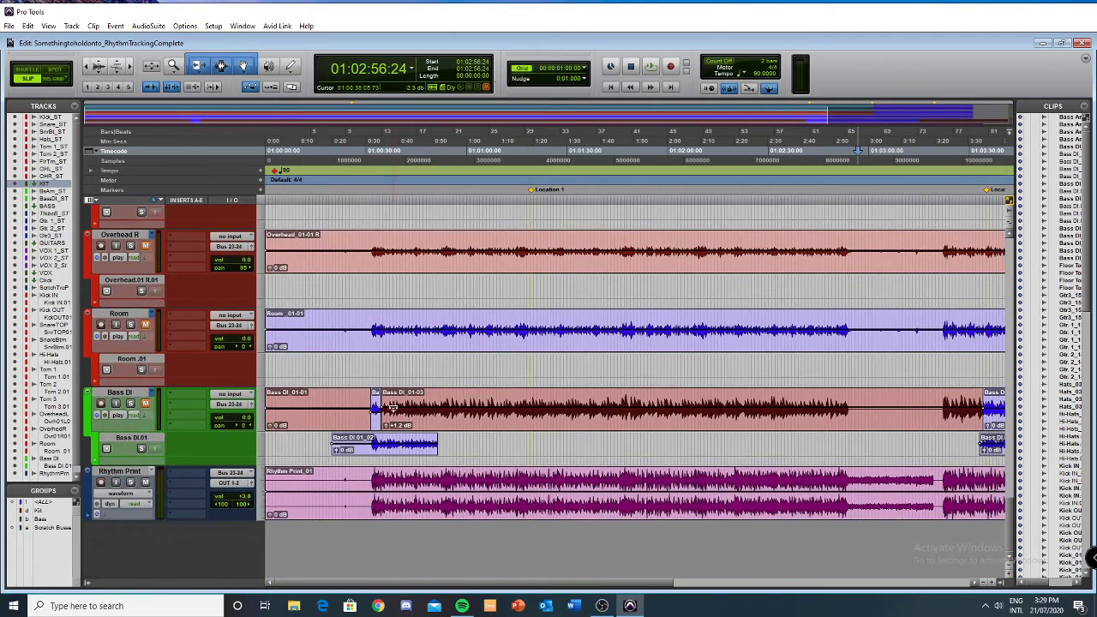
{"action": "scroll", "coordinate": [390, 410], "scroll_direction": "up", "scroll_amount": 1}
Compare the main drum and bass takes with the punched-in clips on their playlist lanes toward the song's end.
{"action": "left_click_drag", "start_coordinate": [498, 583], "coordinate": [629, 582]}
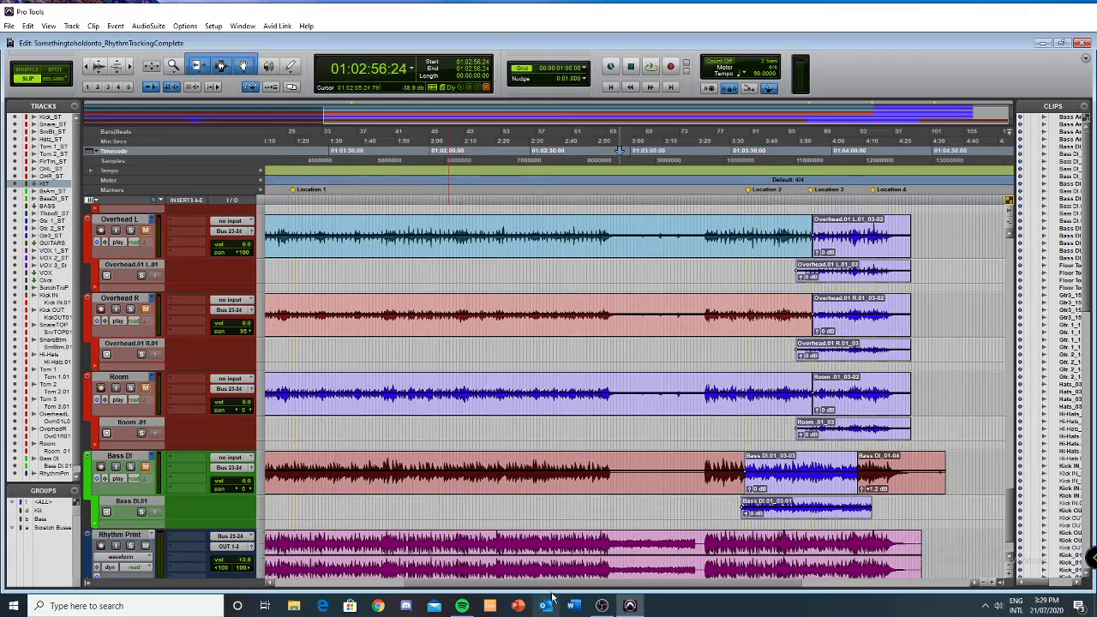
{"action": "mouse_move", "coordinate": [551, 586]}
{"action": "left_mouse_down"}
{"action": "mouse_move", "coordinate": [609, 587]}
{"action": "mouse_move", "coordinate": [506, 583]}
{"action": "mouse_move", "coordinate": [540, 583]}
{"action": "left_mouse_up"}
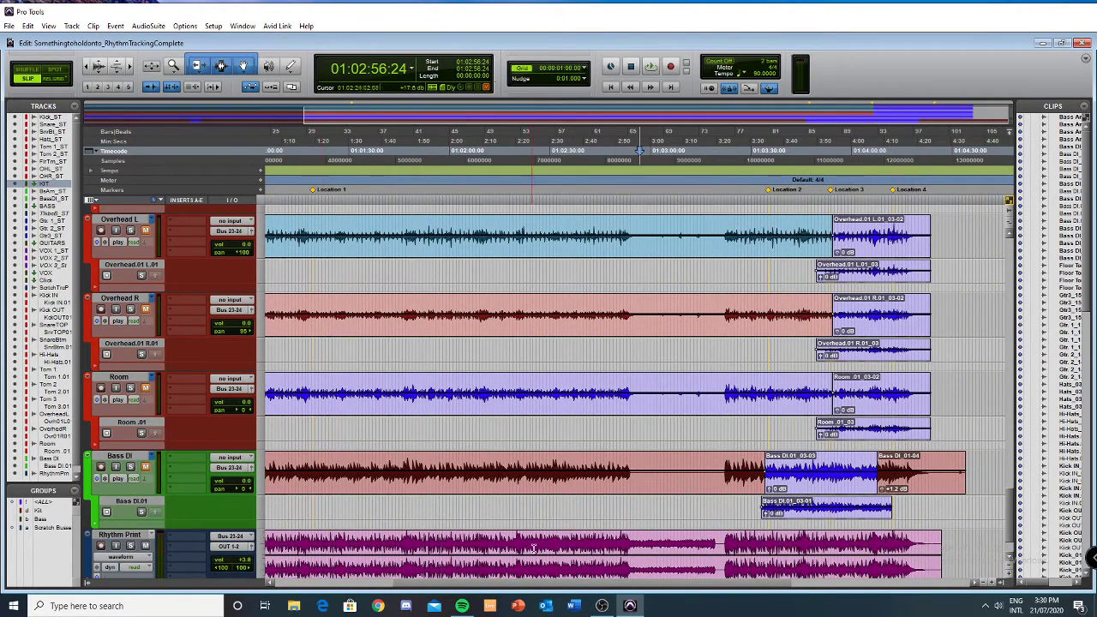
{"action": "left_click_drag", "start_coordinate": [554, 588], "coordinate": [443, 590]}
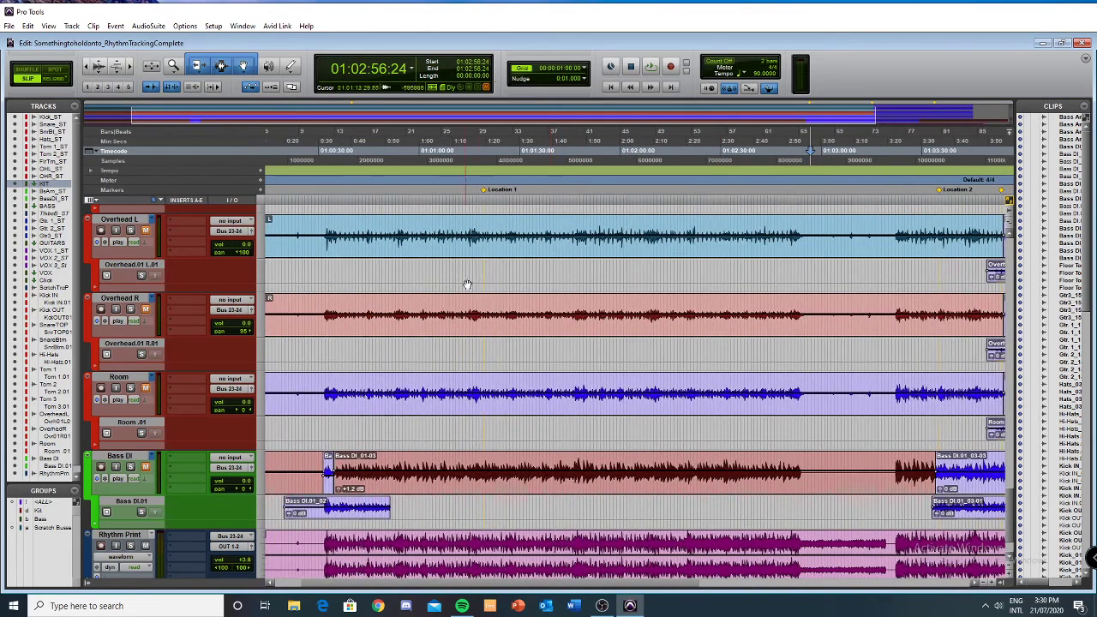
{"action": "left_click_drag", "start_coordinate": [469, 224], "coordinate": [491, 226]}
{"action": "left_click", "coordinate": [494, 226]}
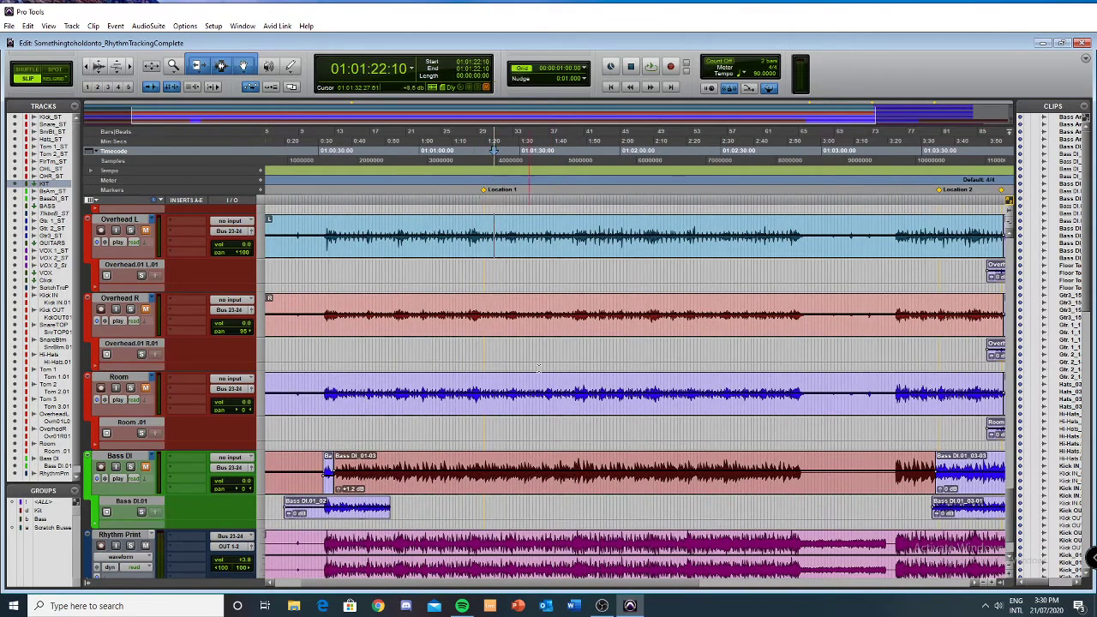
{"action": "left_click_drag", "start_coordinate": [649, 586], "coordinate": [795, 583]}
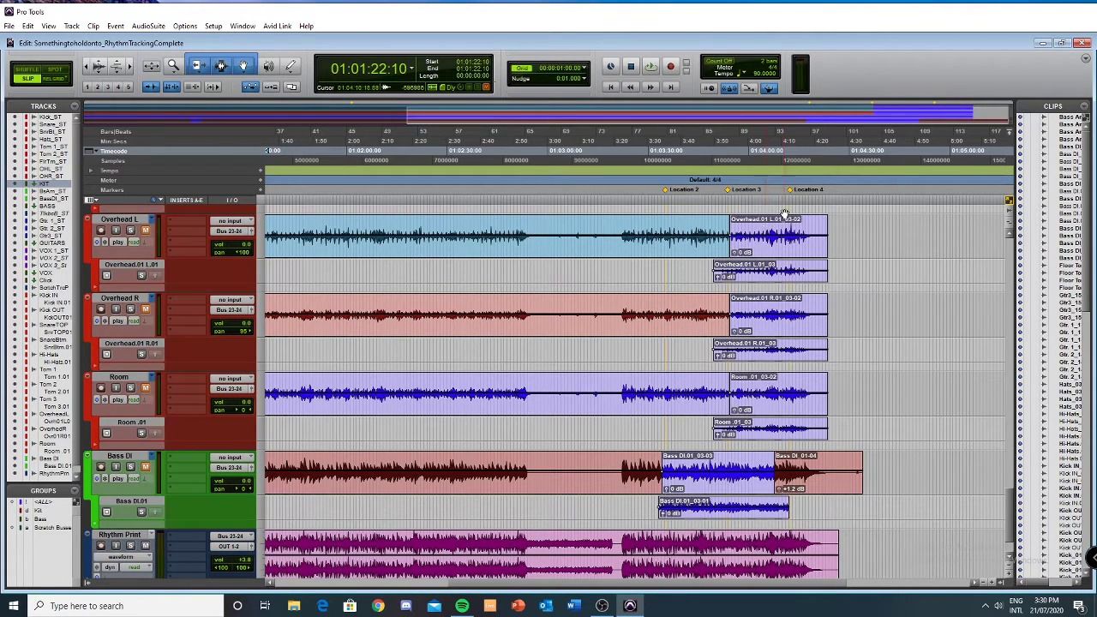
Place the edit cursor at 01:03:53:24 on Overhead L and zoom in on the nearby join with the punched-in clip.
{"action": "left_click", "coordinate": [721, 225]}
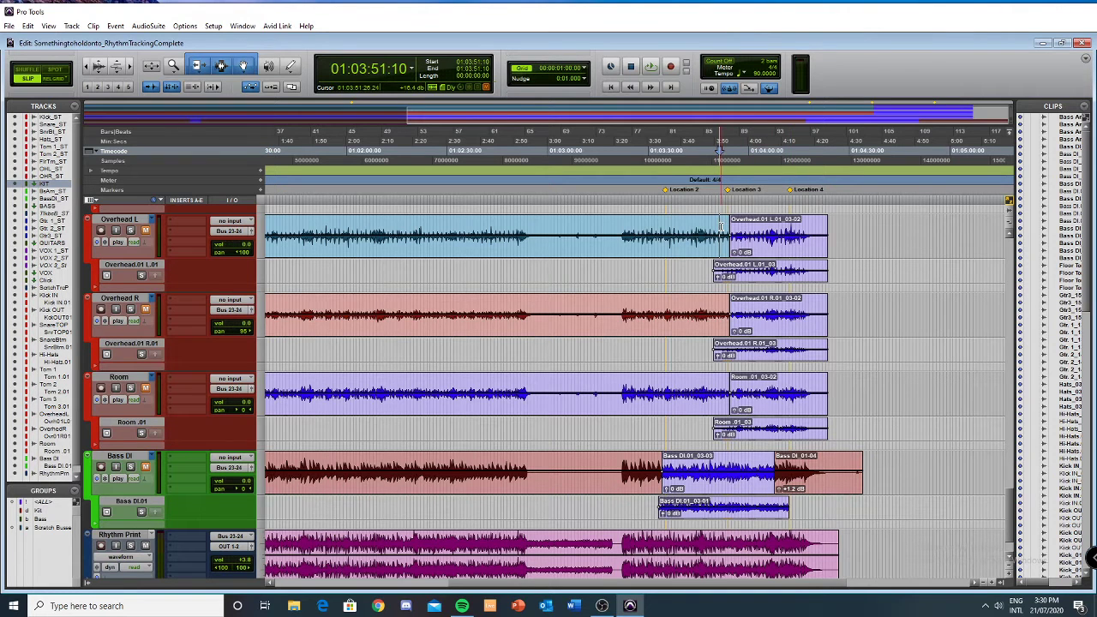
{"action": "key", "text": "t"}
{"action": "key", "text": "t"}
{"action": "key", "text": "t"}
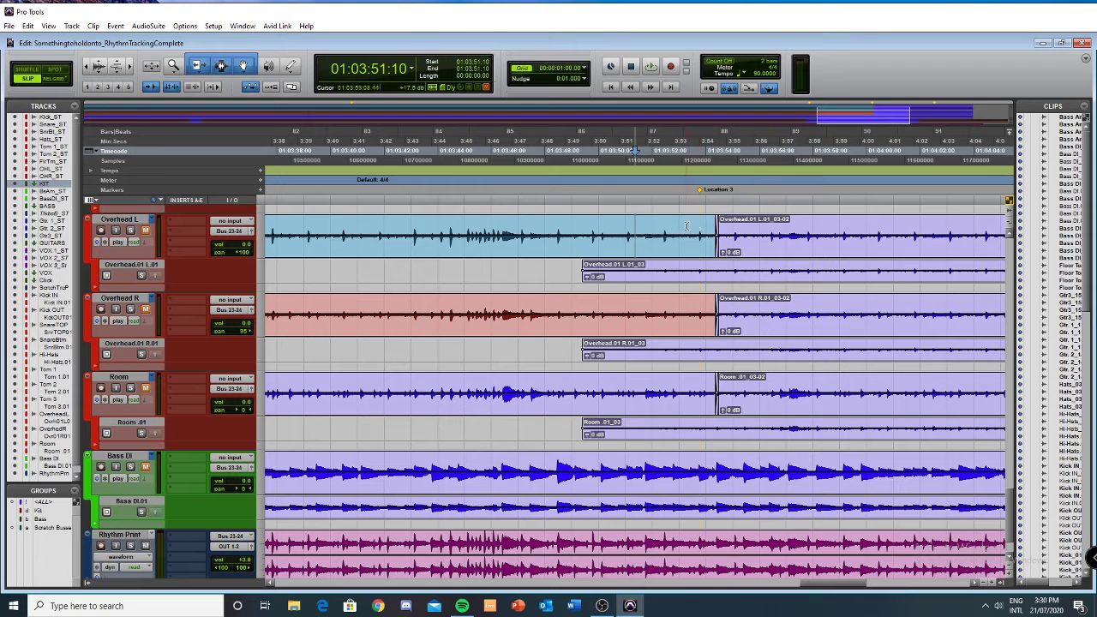
{"action": "left_click", "coordinate": [702, 228]}
{"action": "key", "text": "t"}
{"action": "key", "text": "t"}
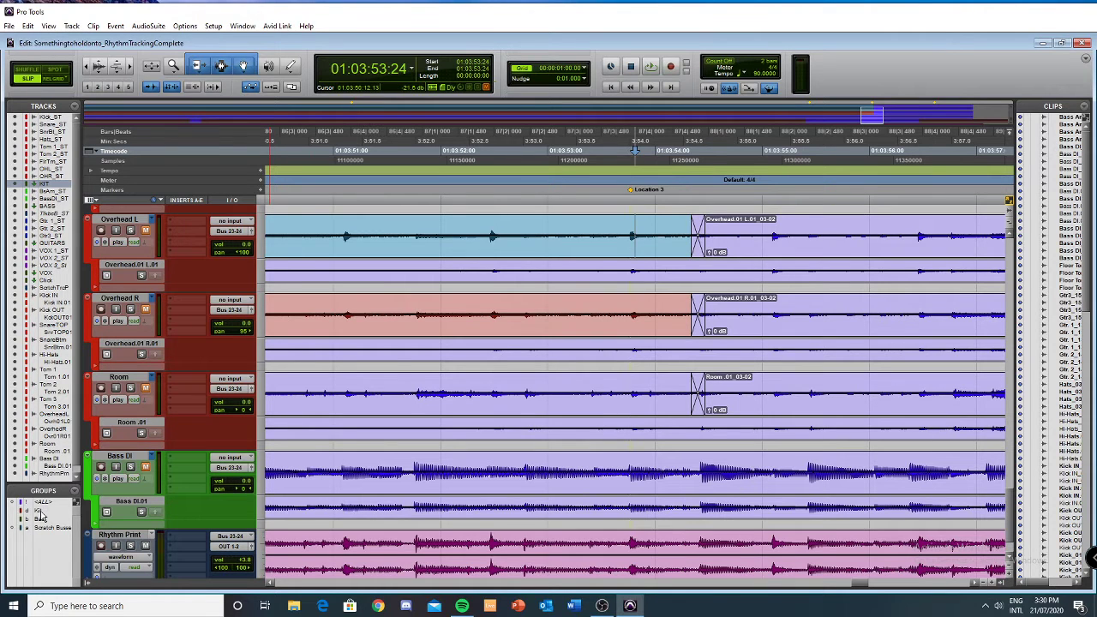
Examine the crossfades joining the original and punched-in takes on the overhead and Room tracks just after Location 3.
{"action": "key", "text": "ctrl+bracketleft"}
{"action": "key", "text": "ctrl+bracketleft"}
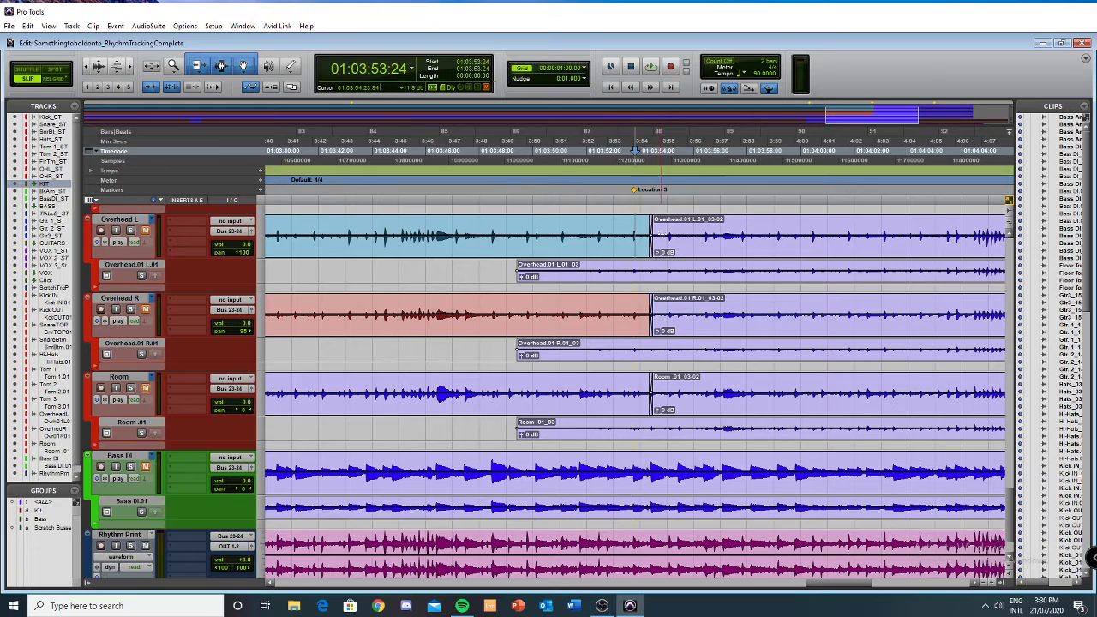
{"action": "key", "text": "ctrl+bracketright"}
{"action": "key", "text": "ctrl+bracketright"}
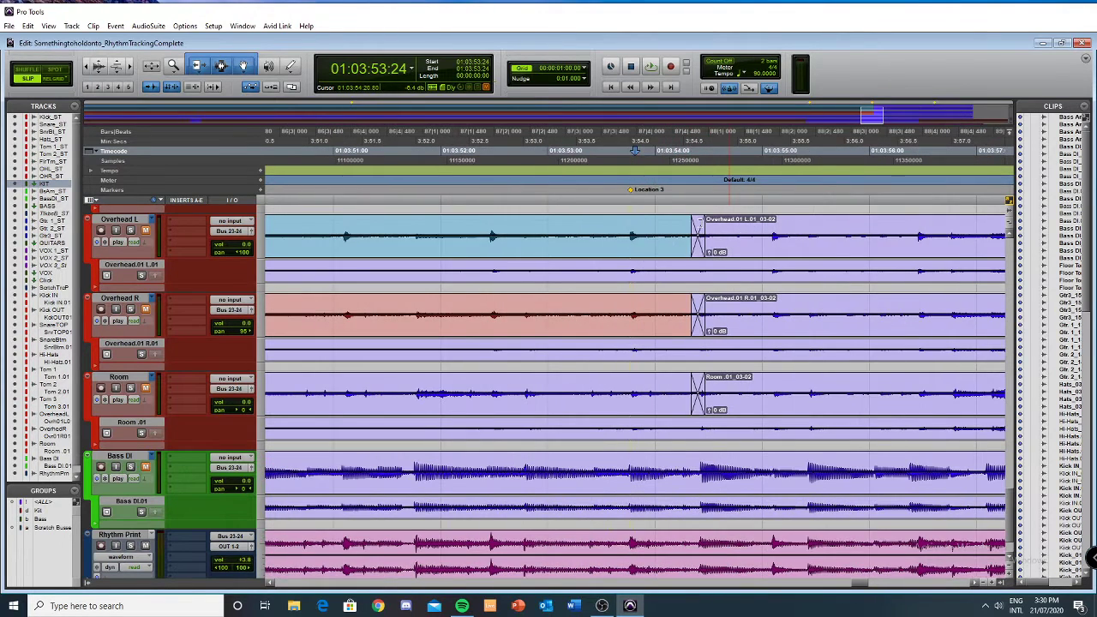
{"action": "key", "text": "ctrl+bracketright"}
{"action": "key", "text": "ctrl+bracketright"}
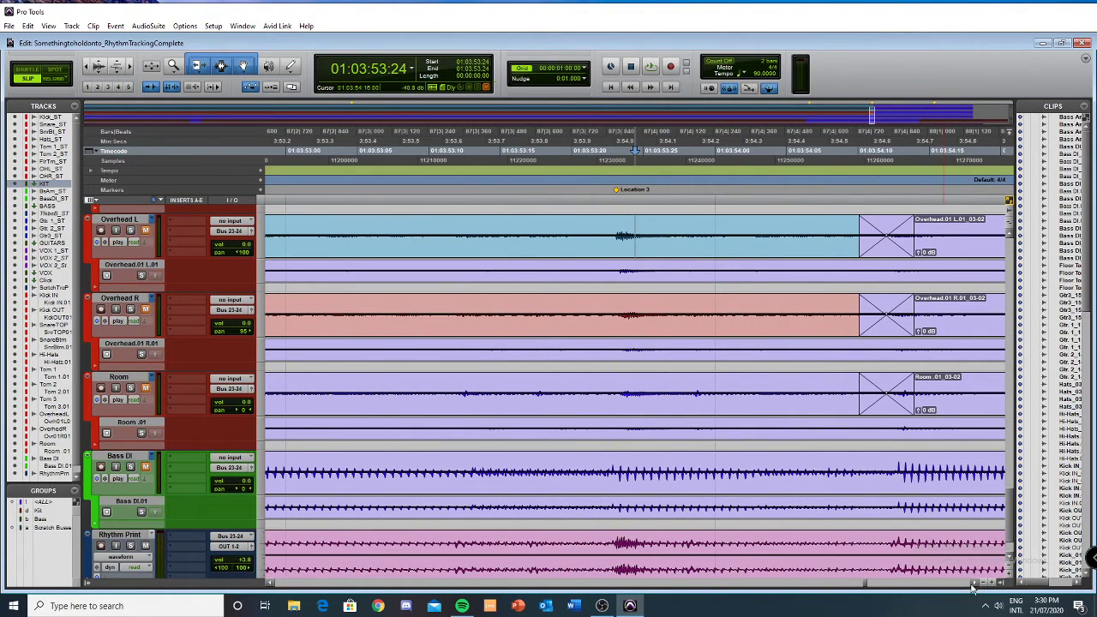
{"action": "left_click", "coordinate": [976, 584]}
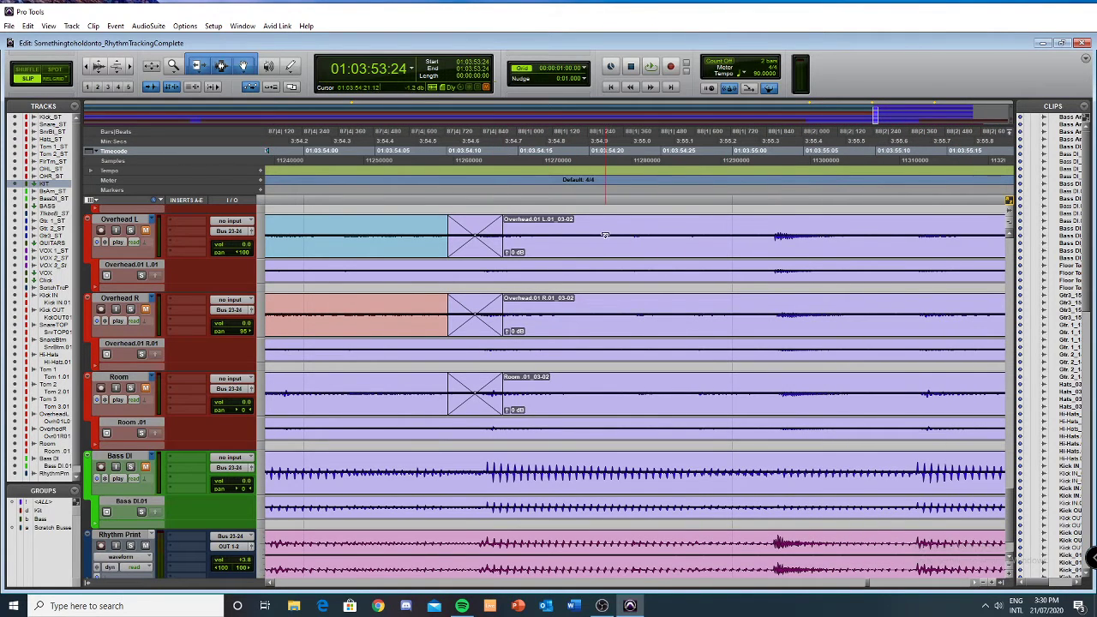
Inspect the punched-in Bass DI.01_03-03 clip on the Bass DI track between Location 2 and Location 4.
{"action": "key", "text": "ctrl+bracketleft"}
{"action": "scroll", "coordinate": [604, 436], "scroll_direction": "down", "scroll_amount": 2}
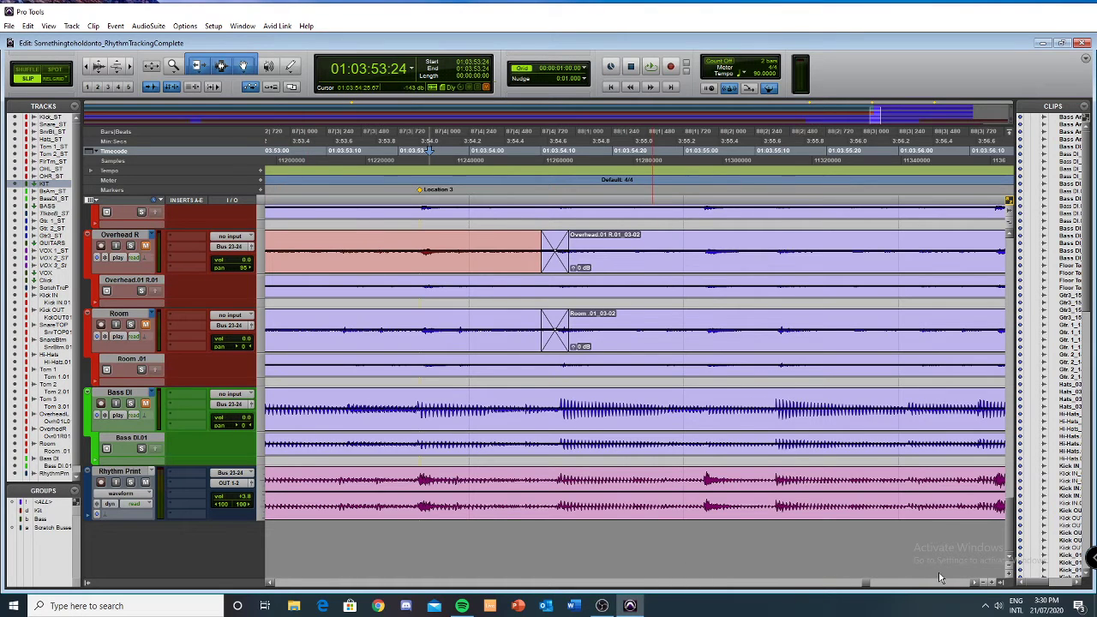
{"action": "key", "text": "ctrl+bracketleft"}
{"action": "key", "text": "ctrl+bracketleft"}
{"action": "key", "text": "ctrl+bracketleft"}
{"action": "key", "text": "ctrl+bracketleft"}
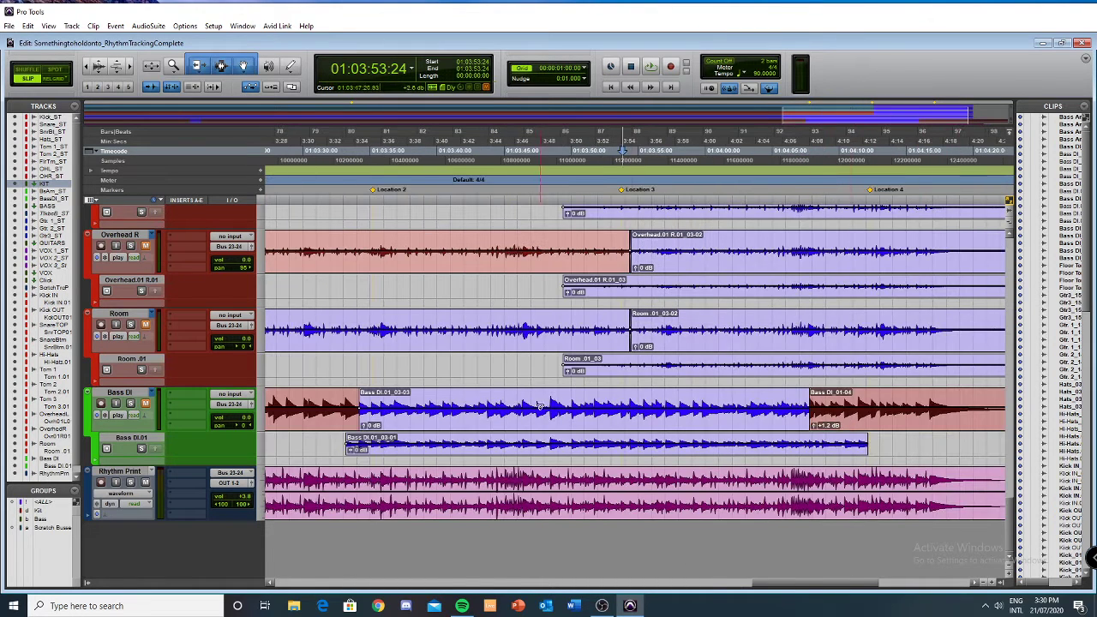
{"action": "key", "text": "ctrl+bracketleft"}
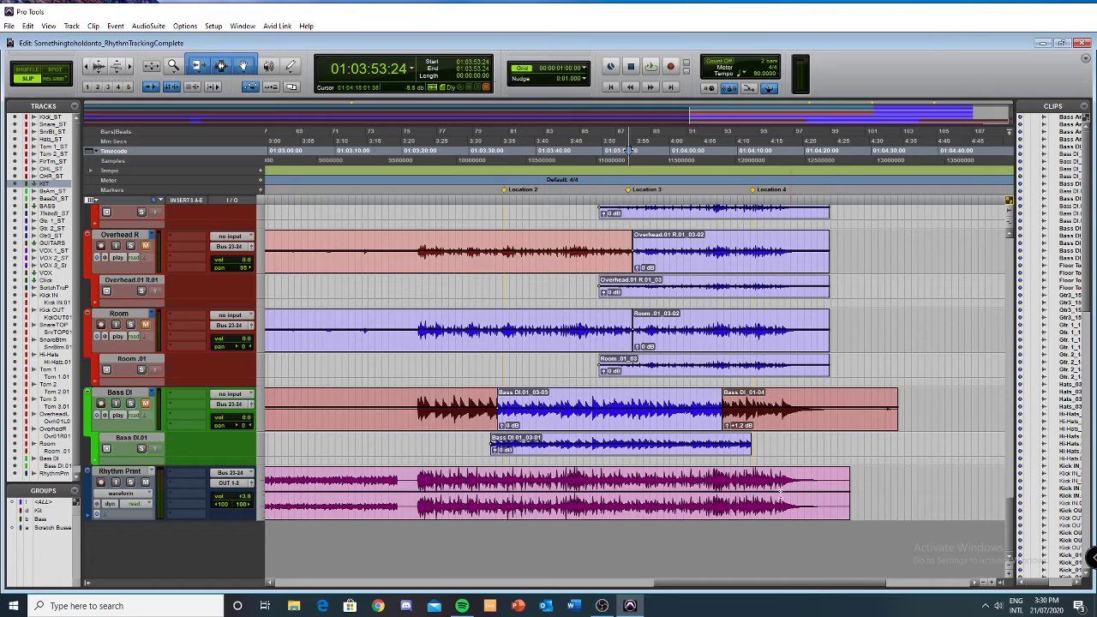
{"action": "key", "text": "ctrl+bracketleft"}
Zoom in on the short Bass DI.01_02-02 clip punched into the Bass DI track near the song's start.
{"action": "left_click_drag", "start_coordinate": [880, 585], "coordinate": [600, 570]}
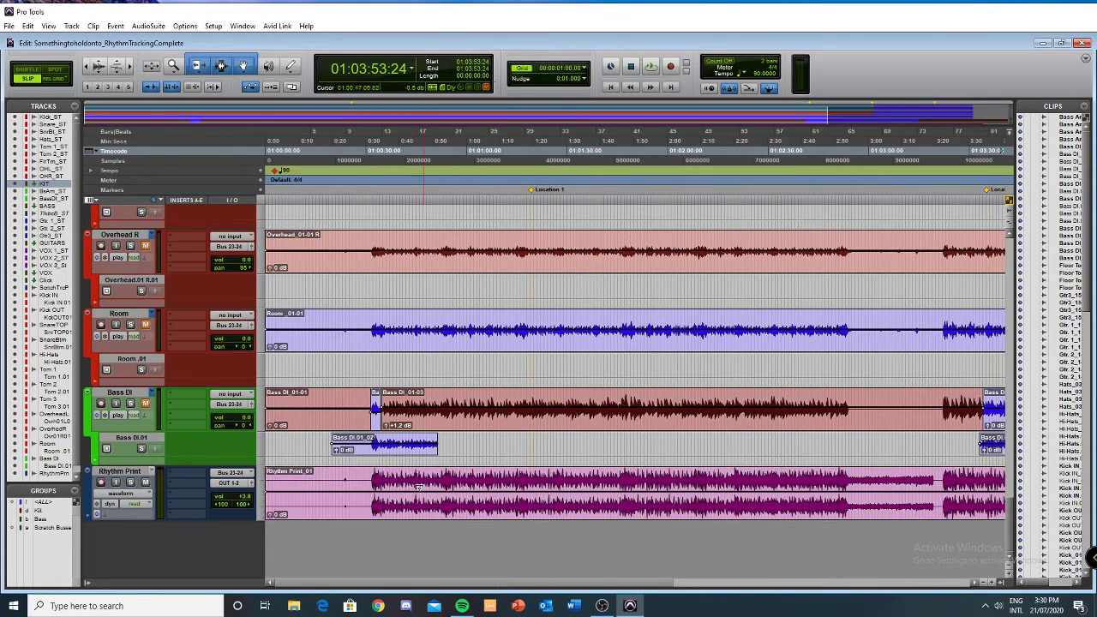
{"action": "left_click", "coordinate": [360, 402]}
{"action": "key", "text": "ctrl+bracketright"}
{"action": "key", "text": "ctrl+bracketright"}
{"action": "key", "text": "ctrl+bracketright"}
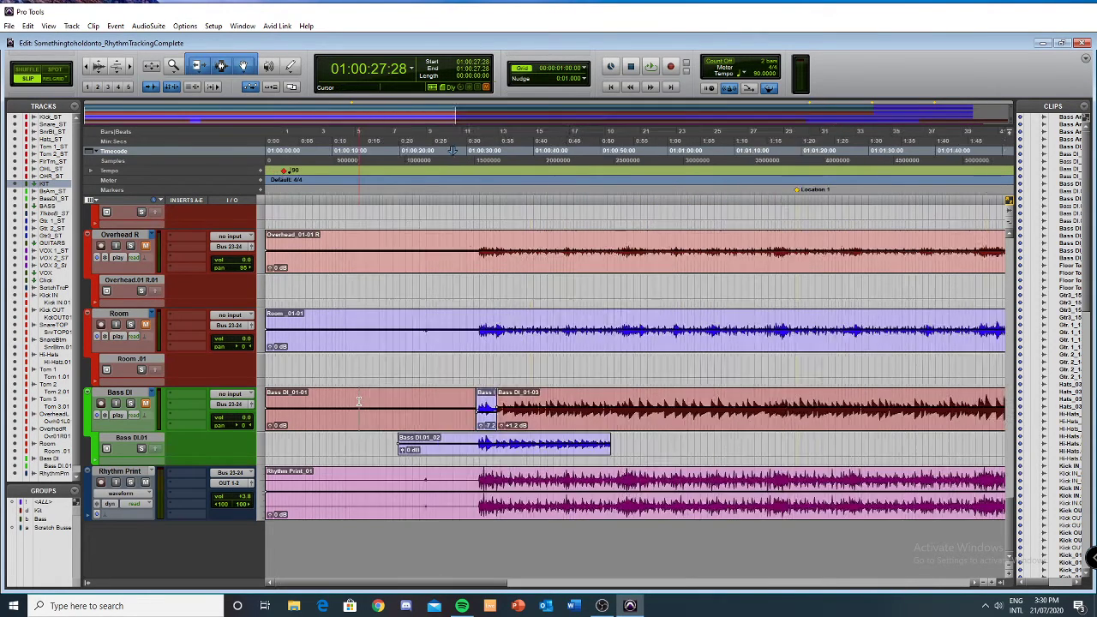
{"action": "left_click", "coordinate": [773, 407]}
{"action": "key", "text": "ctrl+bracketright"}
{"action": "key", "text": "ctrl+bracketright"}
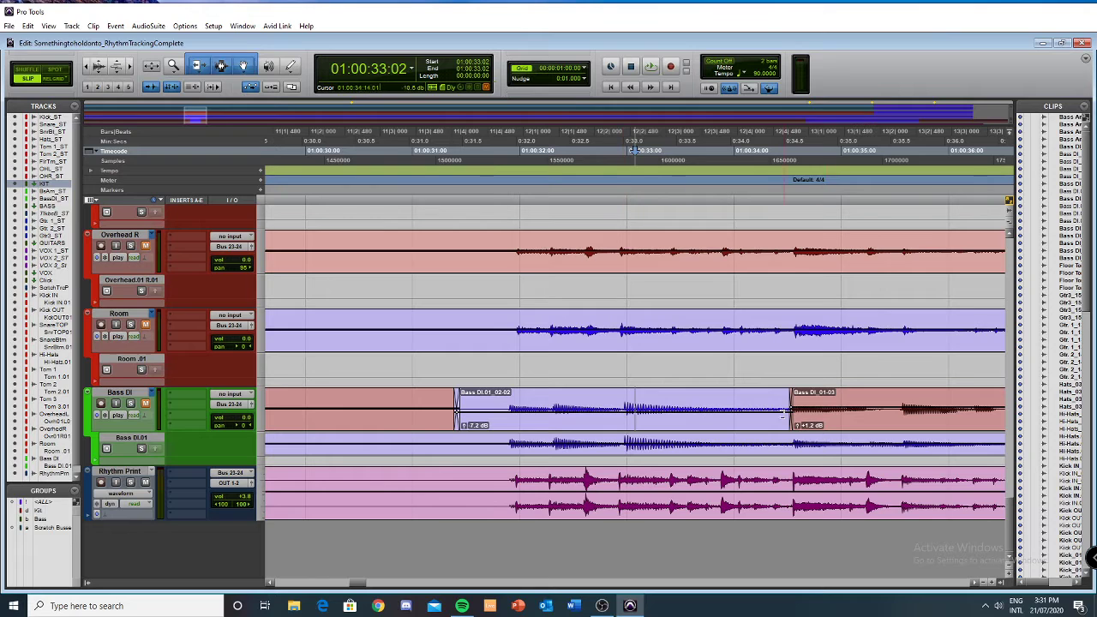
Examine the crossfaded edit point between the Bass DI.01_02-02 and Bass DI_01-03 clips around 01:00:34:05.
{"action": "key", "text": "r"}
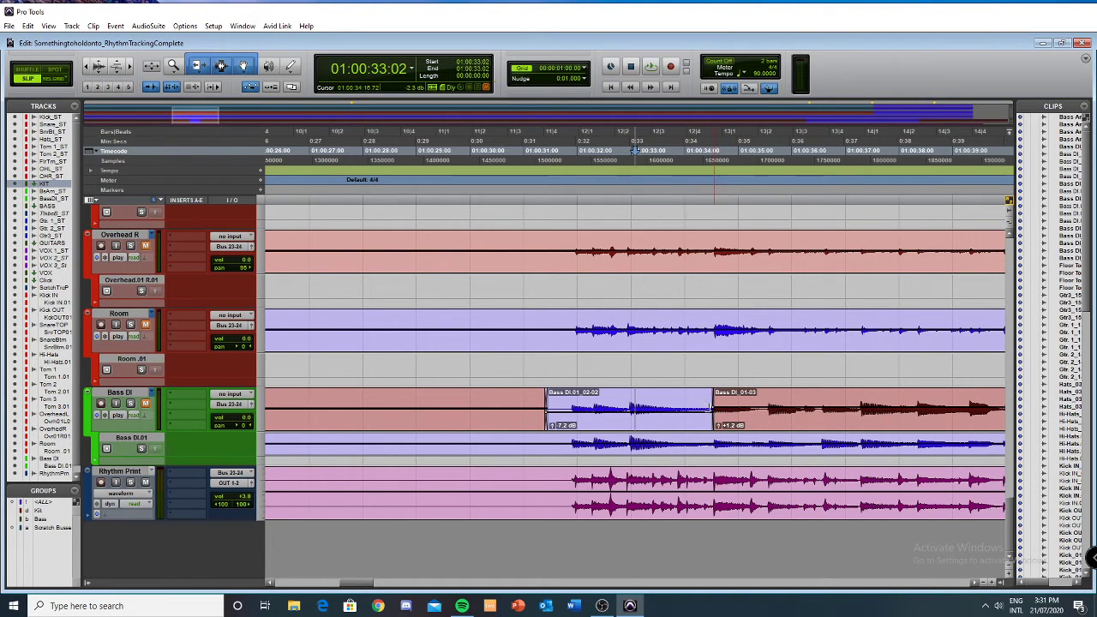
{"action": "key", "text": "t"}
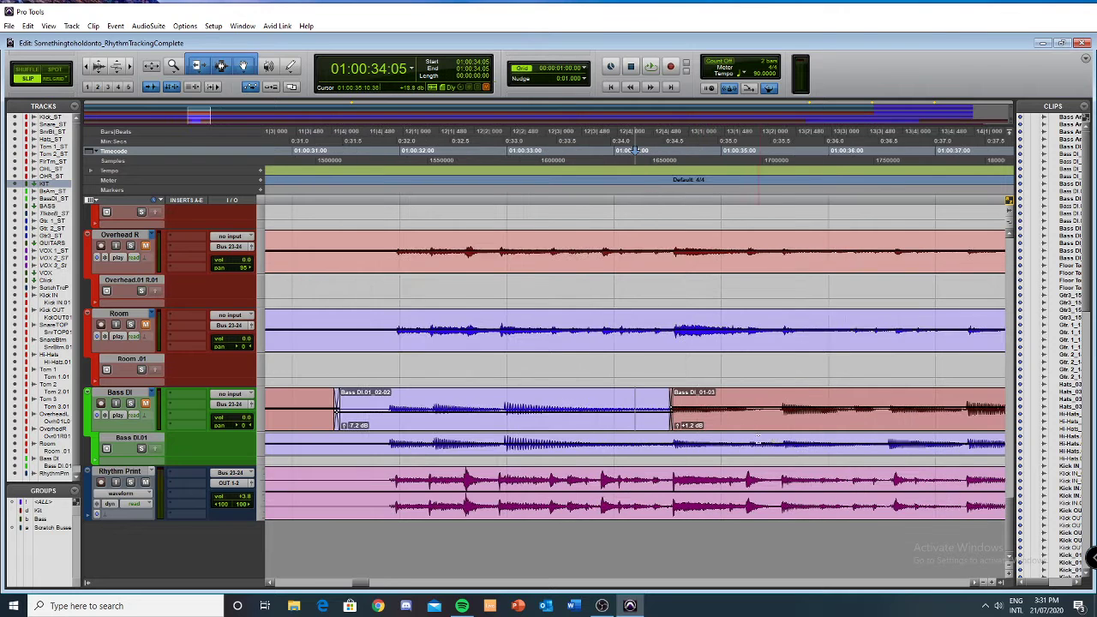
{"action": "key", "text": "t"}
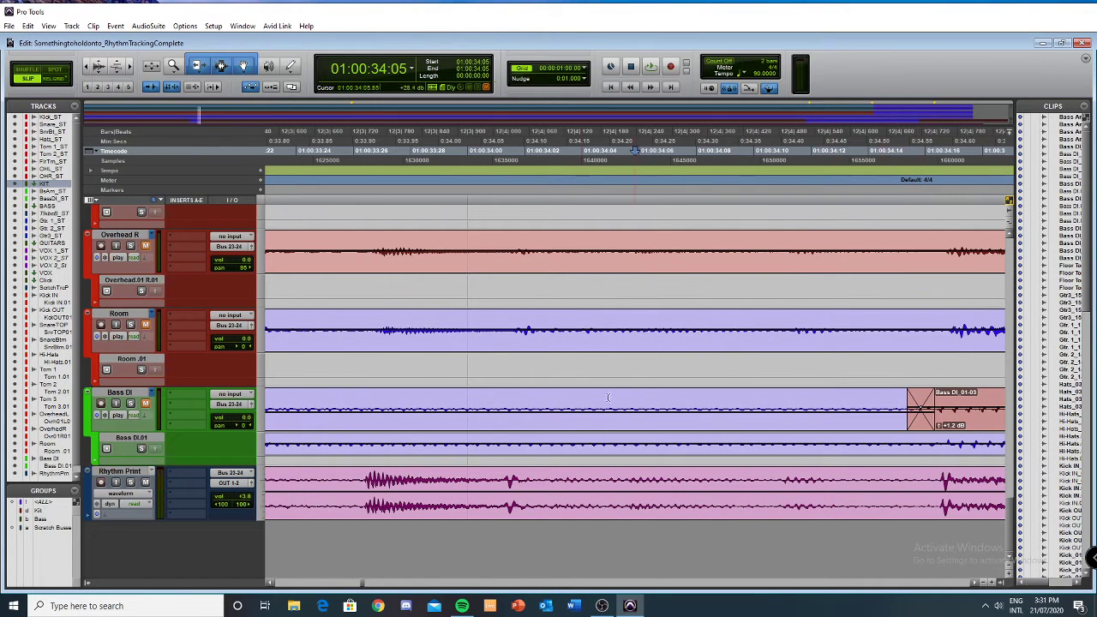
{"action": "key", "text": "r"}
{"action": "key", "text": "r"}
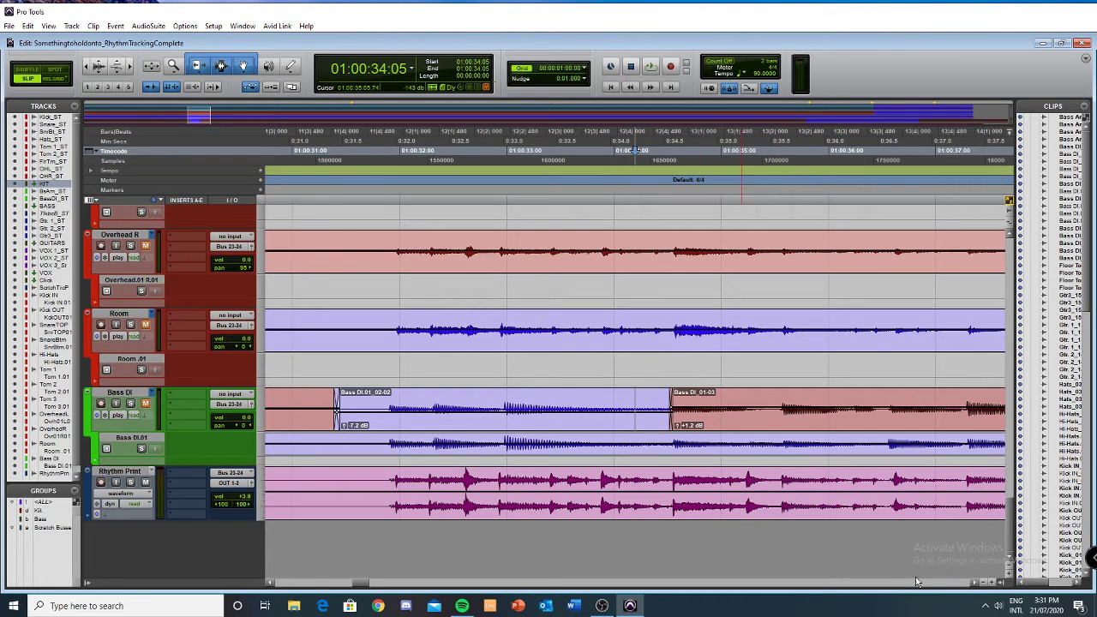
{"action": "left_click", "coordinate": [976, 583]}
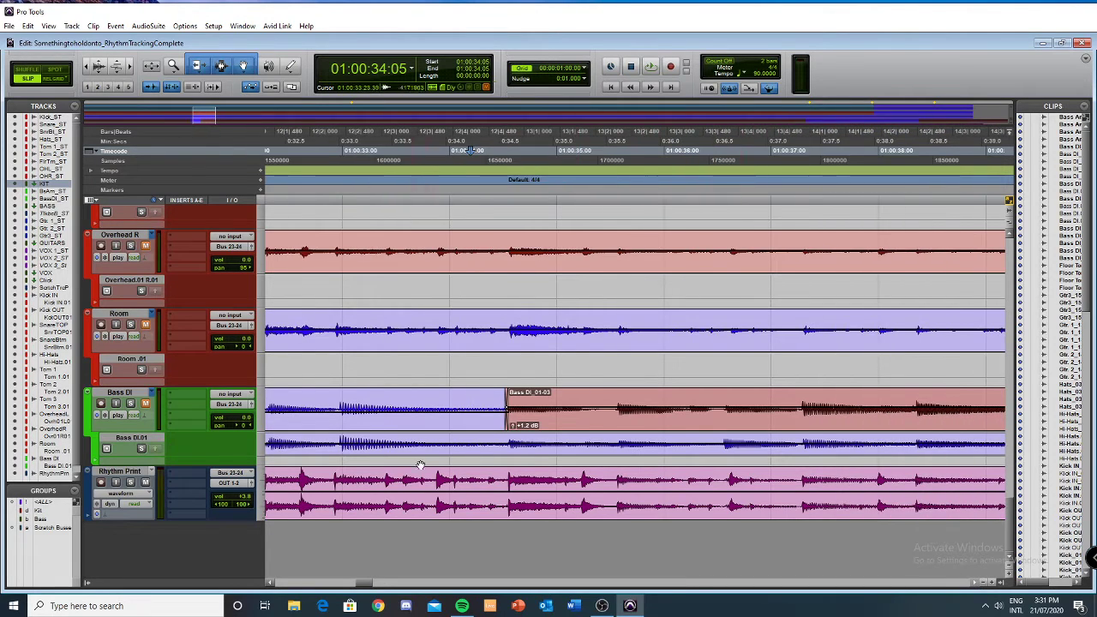
{"action": "left_click", "coordinate": [272, 587]}
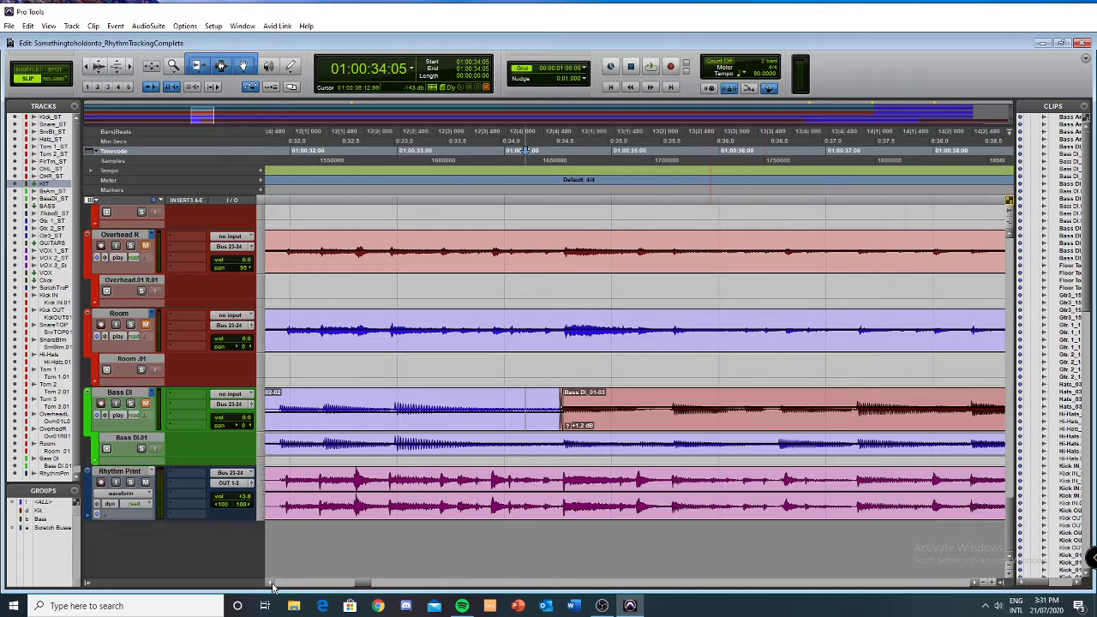
{"action": "left_click", "coordinate": [272, 586]}
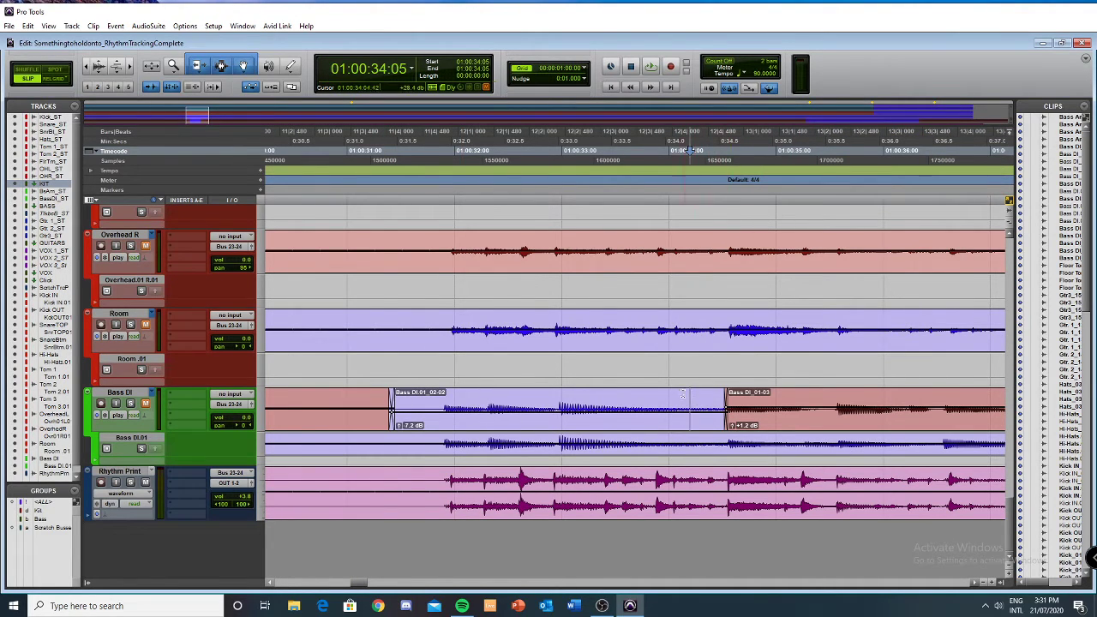
Review the drum, Bass DI and Rhythm Print tracks at full song length, and place the edit cursor at 01:00:43:09 on Rhythm Print.
{"action": "key", "text": "r"}
{"action": "key", "text": "r"}
{"action": "key", "text": "r"}
{"action": "key", "text": "r"}
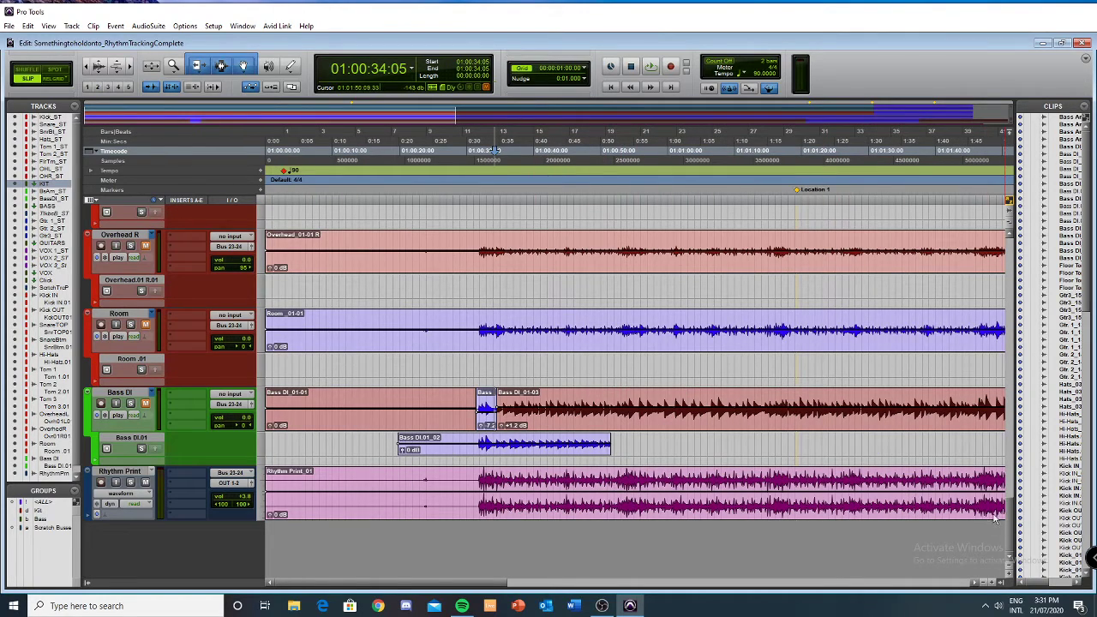
{"action": "key", "text": "r"}
{"action": "key", "text": "r"}
{"action": "scroll", "coordinate": [579, 395], "scroll_direction": "up", "scroll_amount": 5}
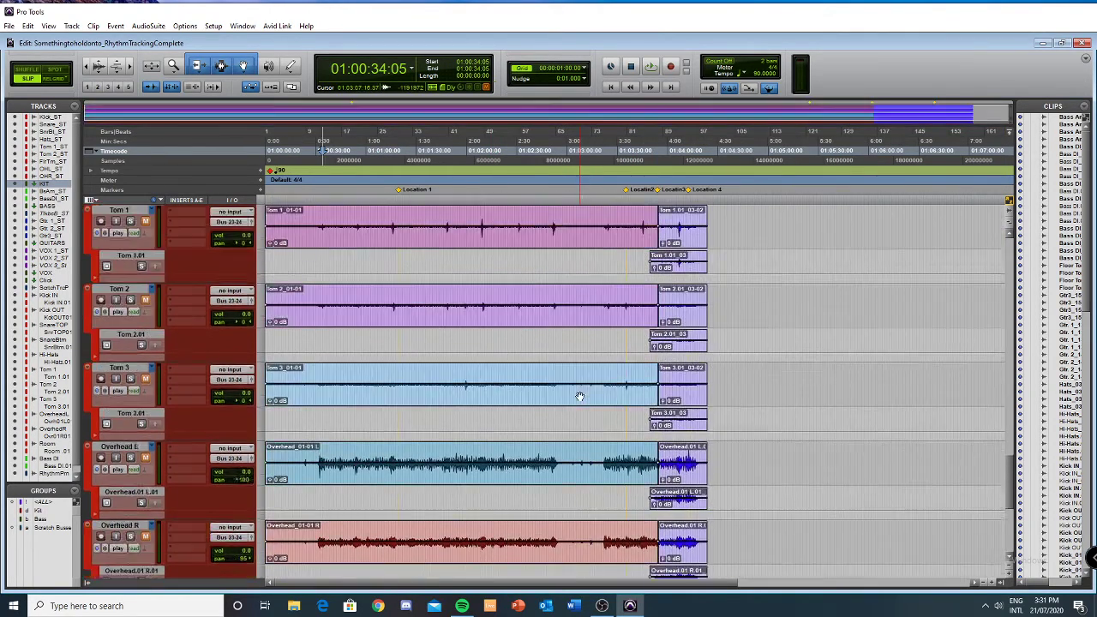
{"action": "scroll", "coordinate": [579, 397], "scroll_direction": "down", "scroll_amount": 3}
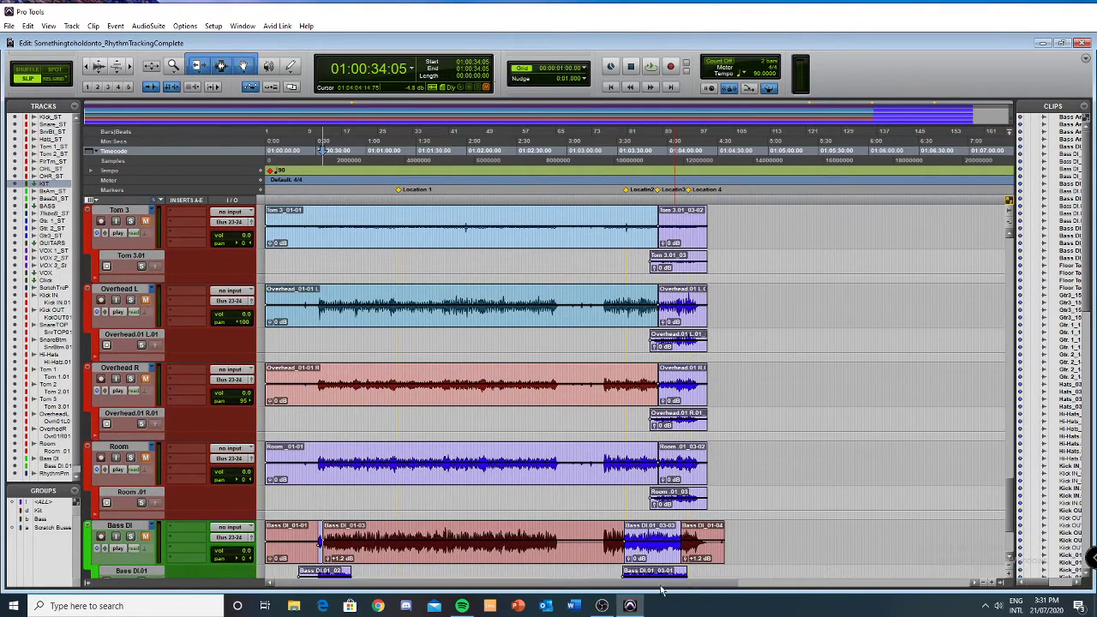
{"action": "scroll", "coordinate": [502, 343], "scroll_direction": "down", "scroll_amount": 3}
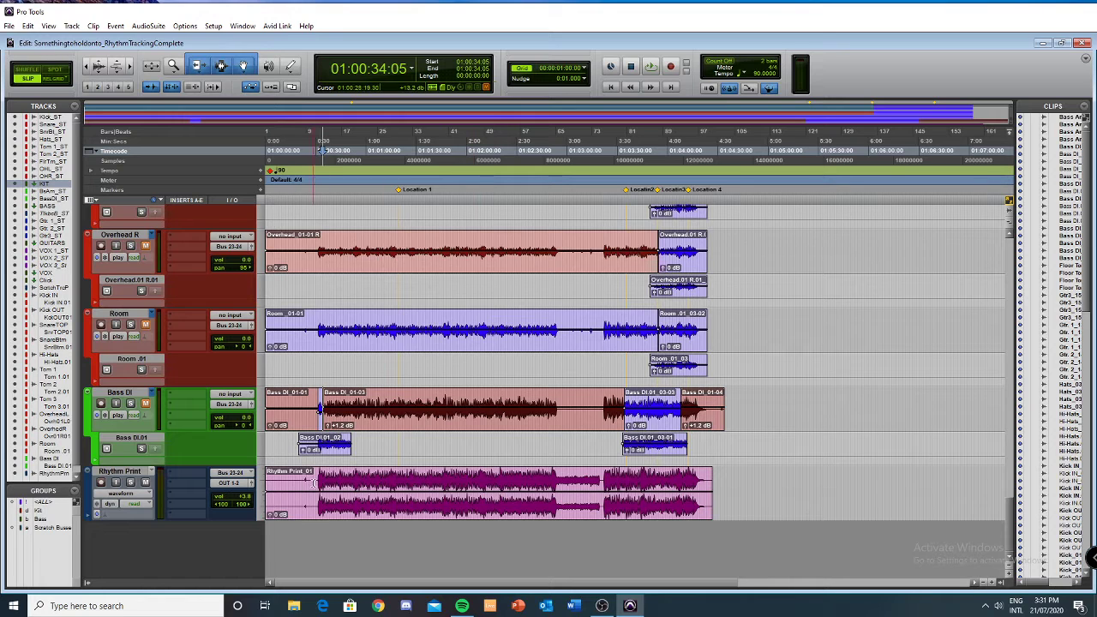
{"action": "left_click_drag", "start_coordinate": [314, 477], "coordinate": [339, 478]}
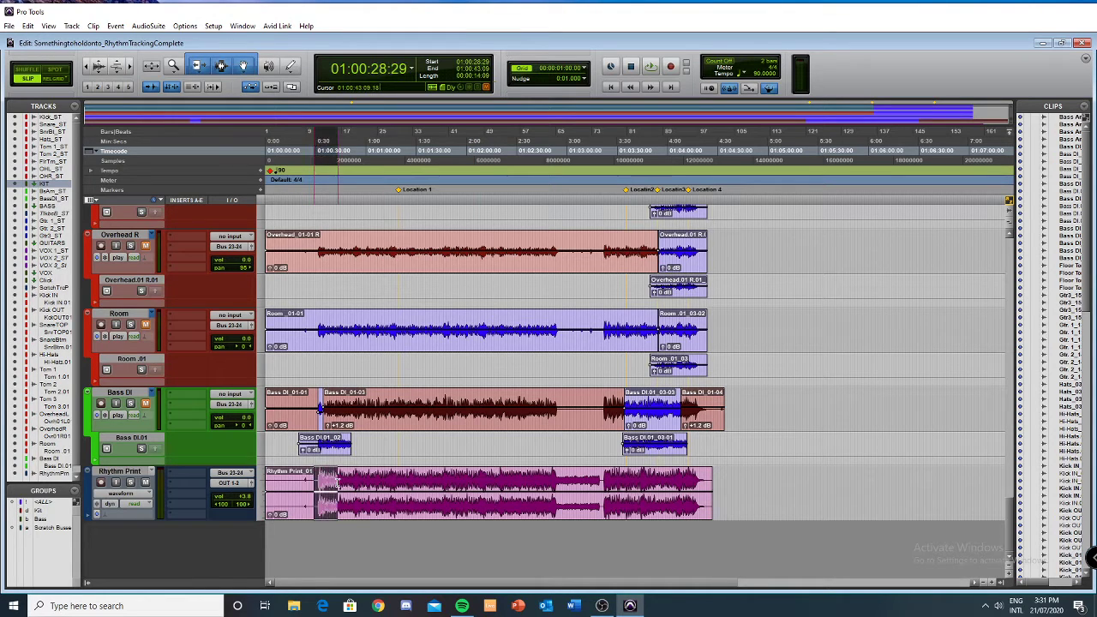
{"action": "left_click", "coordinate": [337, 478]}
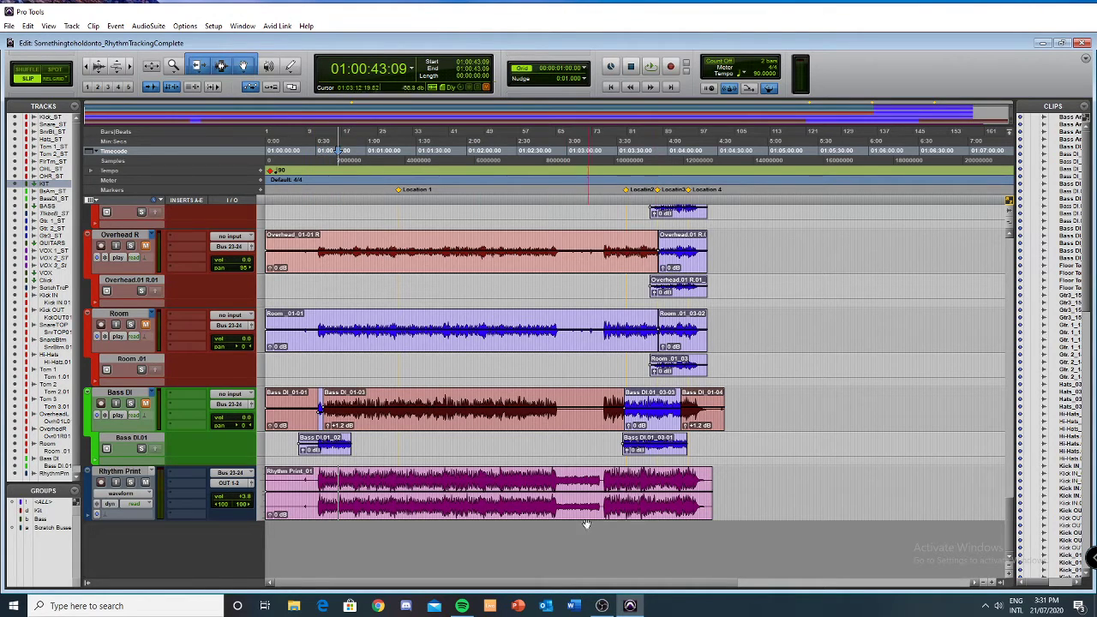
Inspect the Room track's output bus options and choose Bus 23-24 (Stereo).
{"action": "left_click", "coordinate": [237, 331]}
{"action": "mouse_move", "coordinate": [258, 368]}
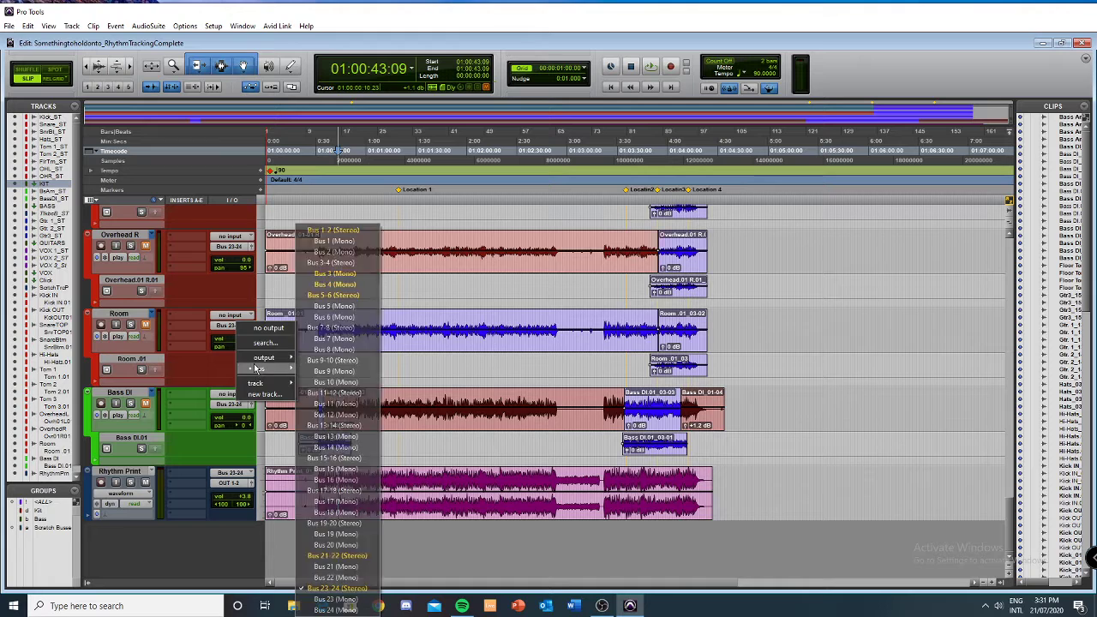
{"action": "left_click", "coordinate": [367, 590]}
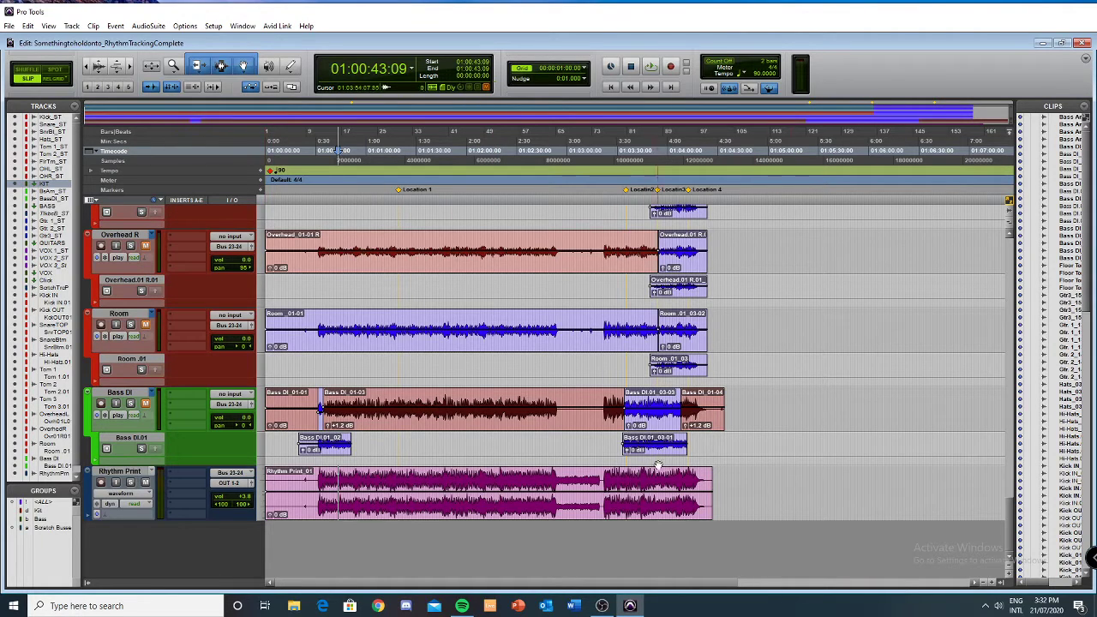
Switch to File Explorer and open the All I've Got Scratch Track_Complete folder on Bean (E:), inside AUD180 and Limit Rhythm Tracking Complete.
{"action": "left_click", "coordinate": [294, 606]}
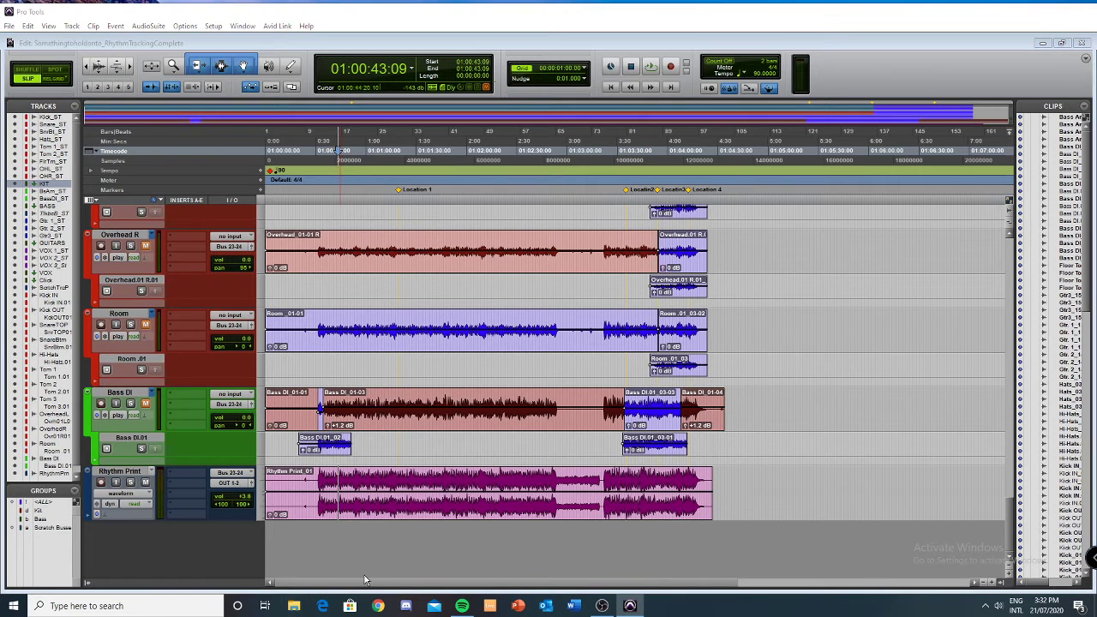
{"action": "scroll", "coordinate": [247, 403], "scroll_direction": "down", "scroll_amount": 3}
{"action": "scroll", "coordinate": [249, 407], "scroll_direction": "down", "scroll_amount": 2}
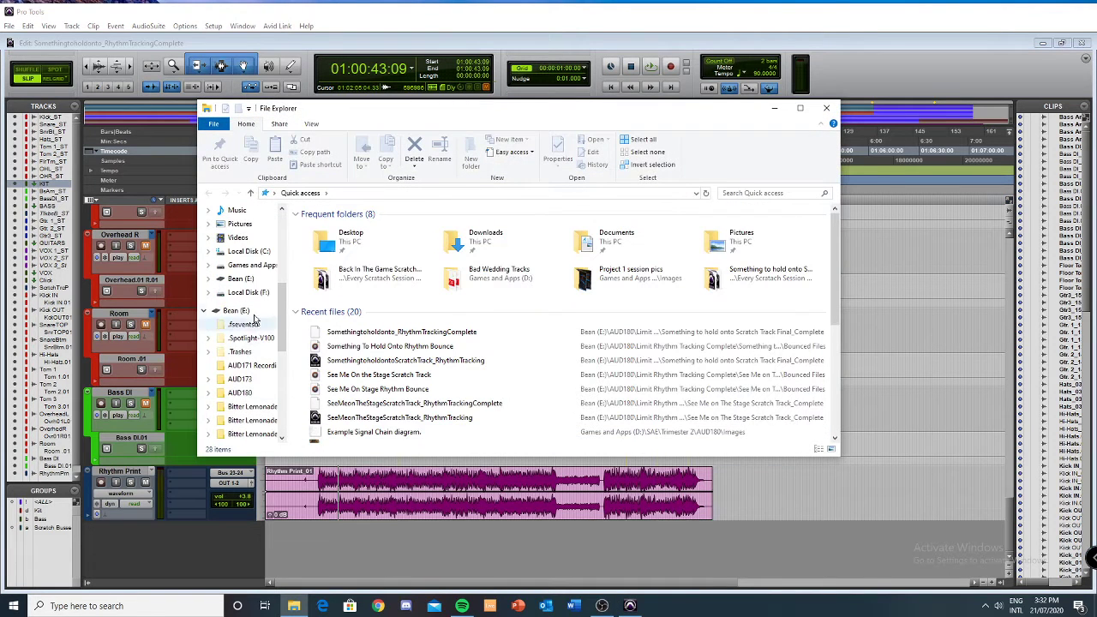
{"action": "left_click", "coordinate": [235, 310]}
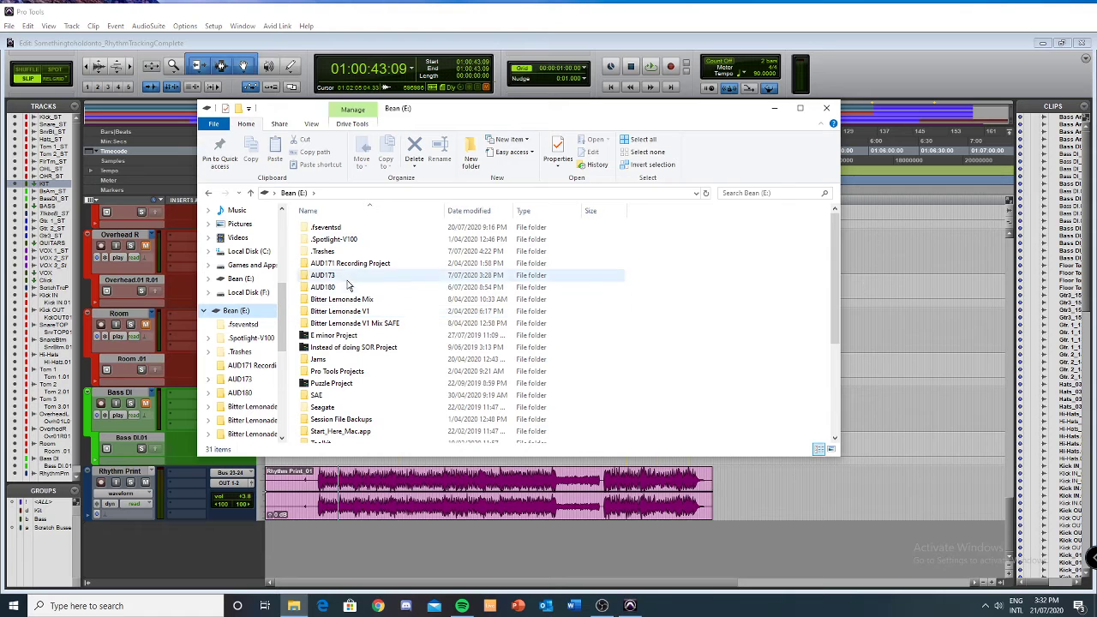
{"action": "double_click", "coordinate": [345, 288]}
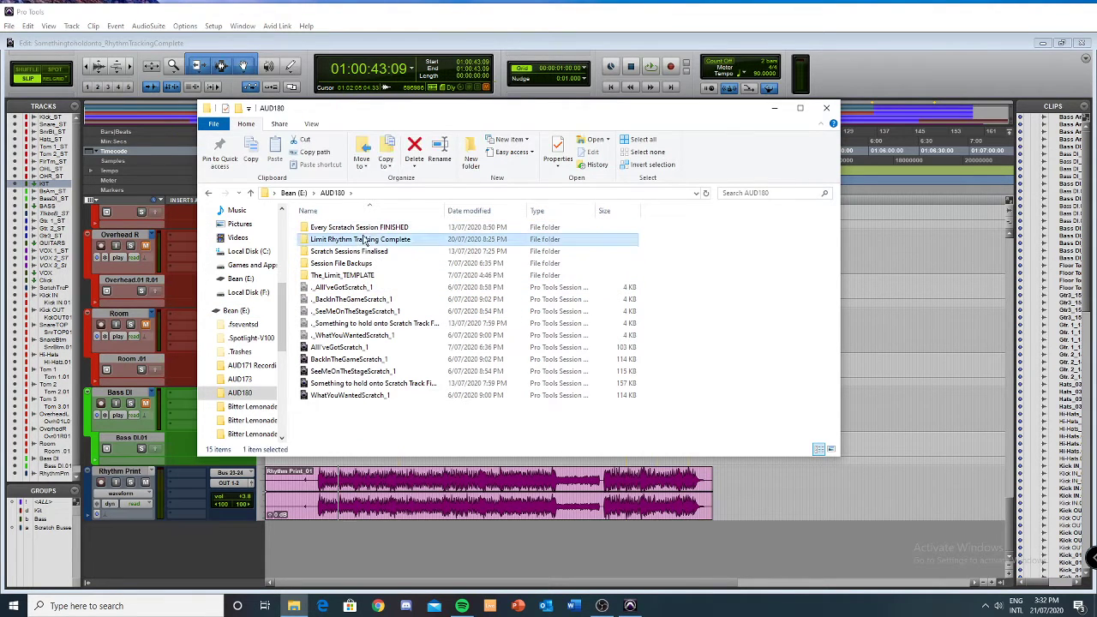
{"action": "double_click", "coordinate": [364, 239]}
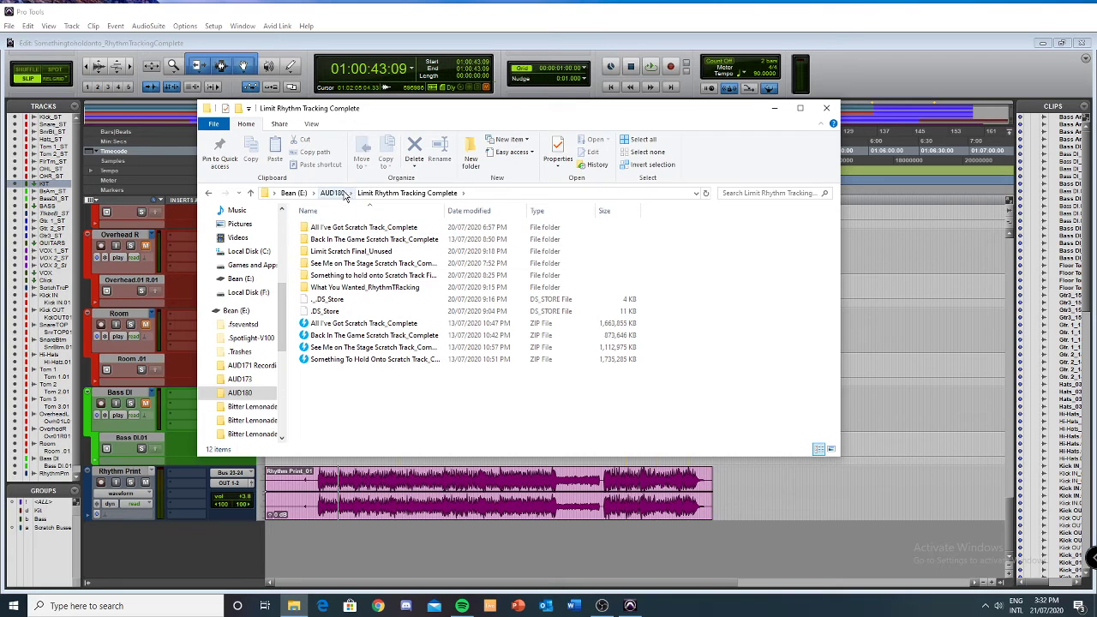
{"action": "double_click", "coordinate": [378, 228]}
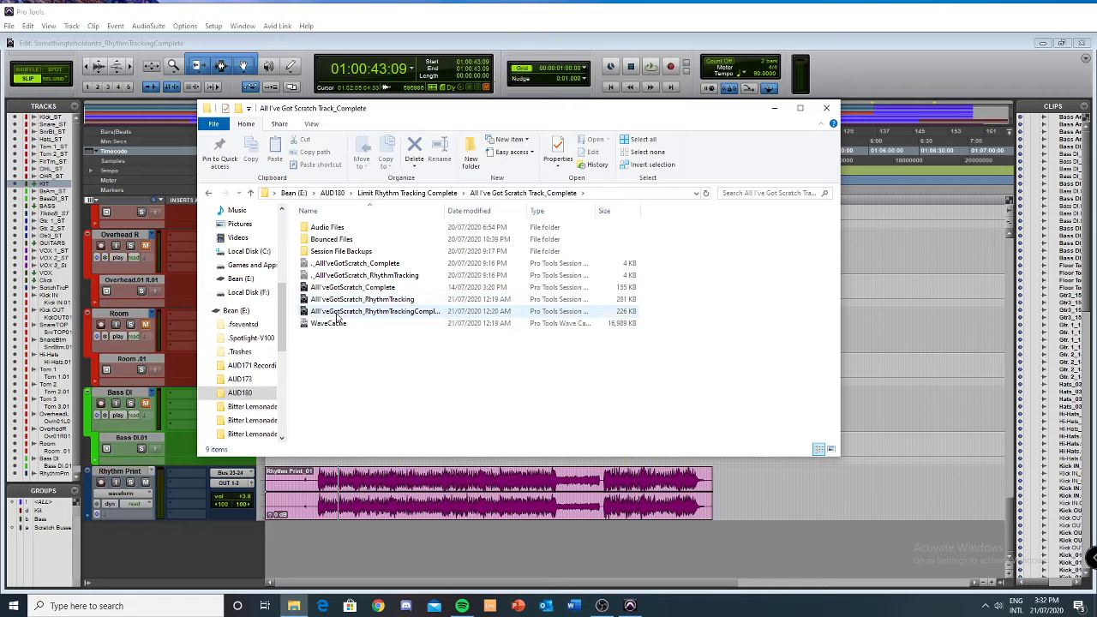
Look inside the Bounced Files folder of All I've Got Scratch Track_Complete, and close File Explorer to return to Pro Tools.
{"action": "left_click", "coordinate": [775, 109]}
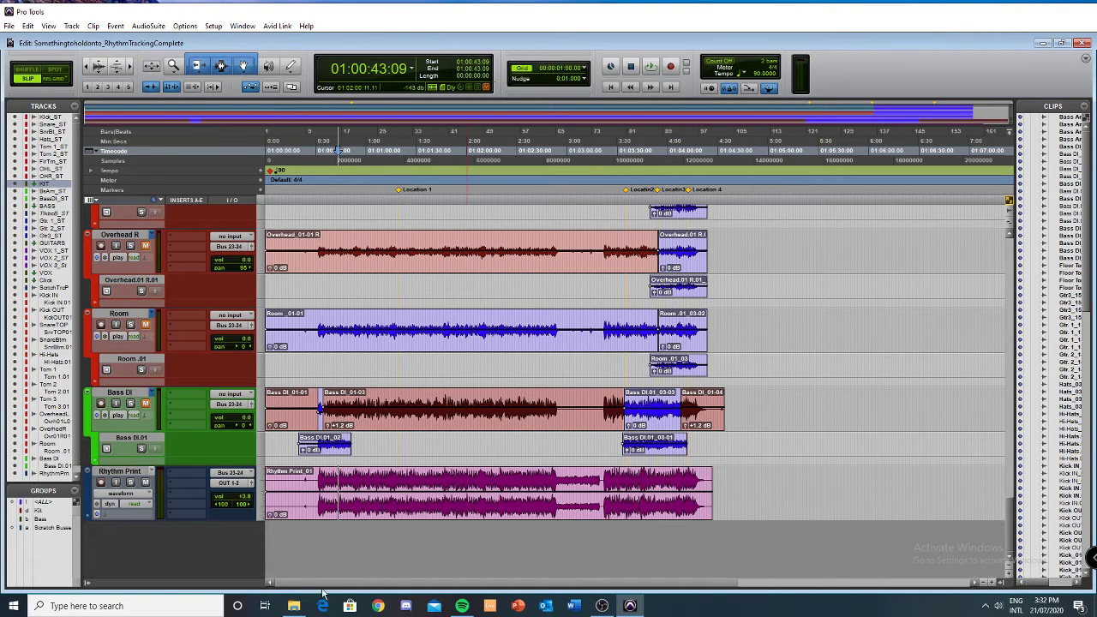
{"action": "left_click", "coordinate": [294, 605]}
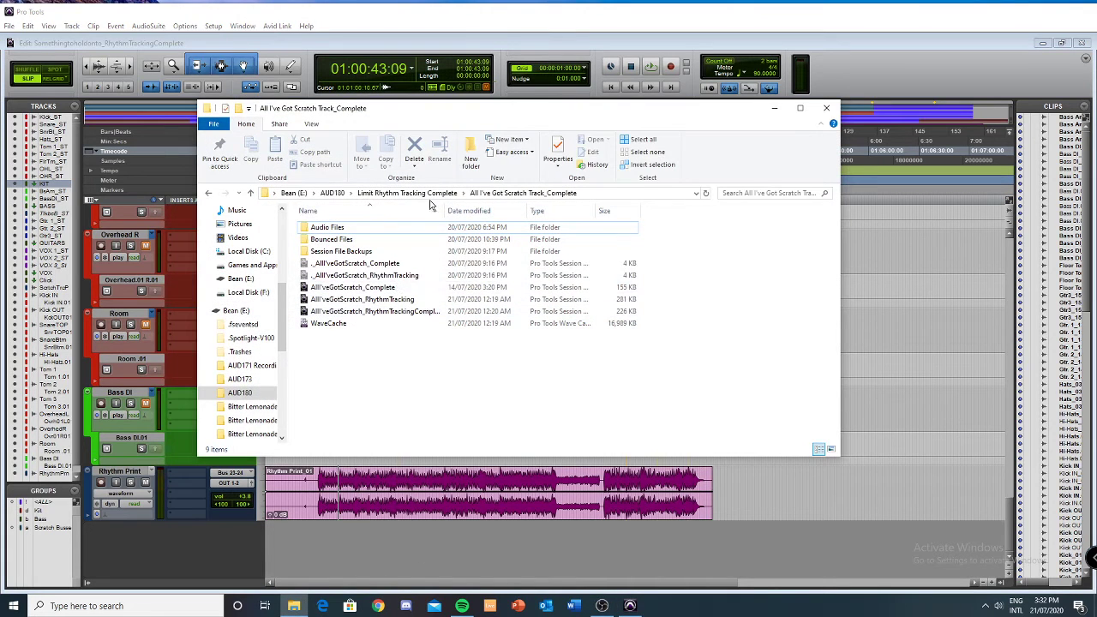
{"action": "double_click", "coordinate": [351, 240]}
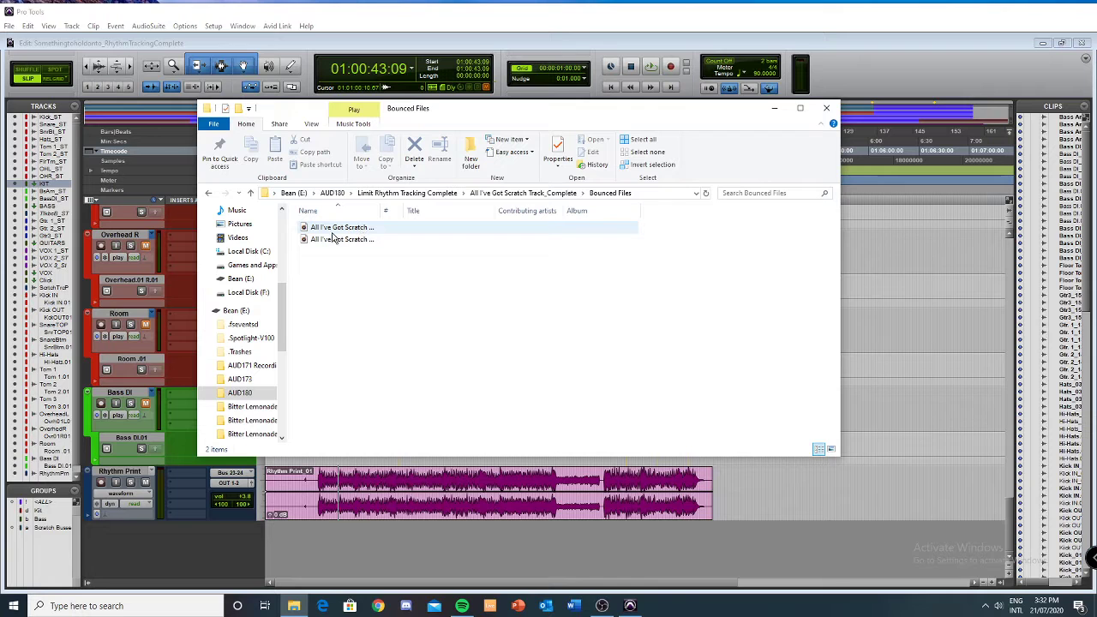
{"action": "left_click", "coordinate": [830, 107]}
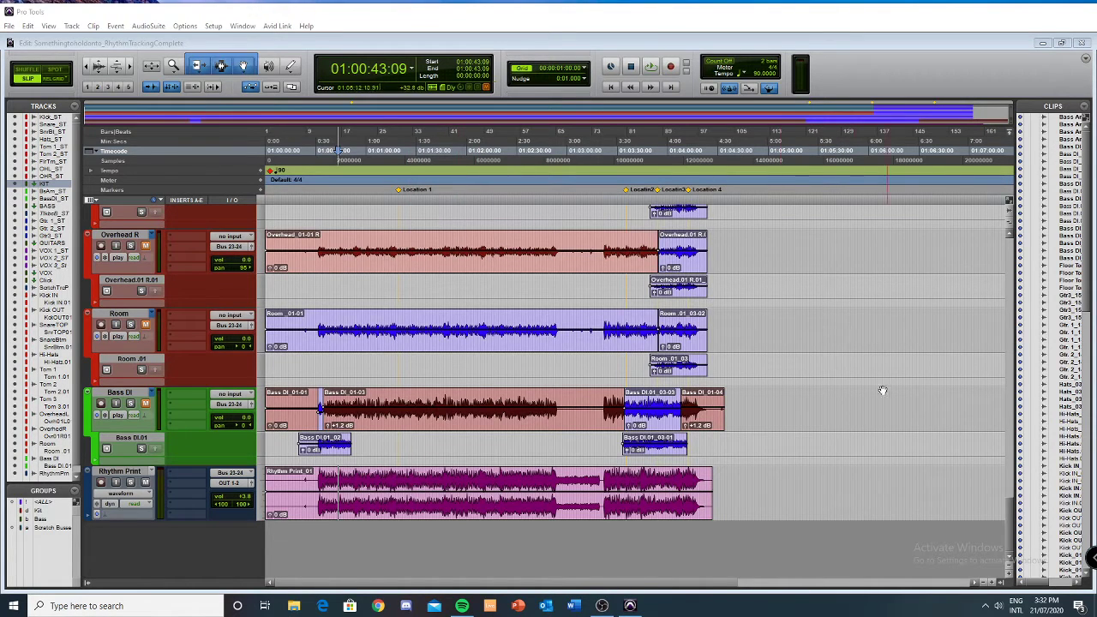
Return to the scratch drum tracks, place the edit cursor at 01:02:46:22 on Kick_ST, and zoom in on the song from its start.
{"action": "scroll", "coordinate": [505, 371], "scroll_direction": "up", "scroll_amount": 10}
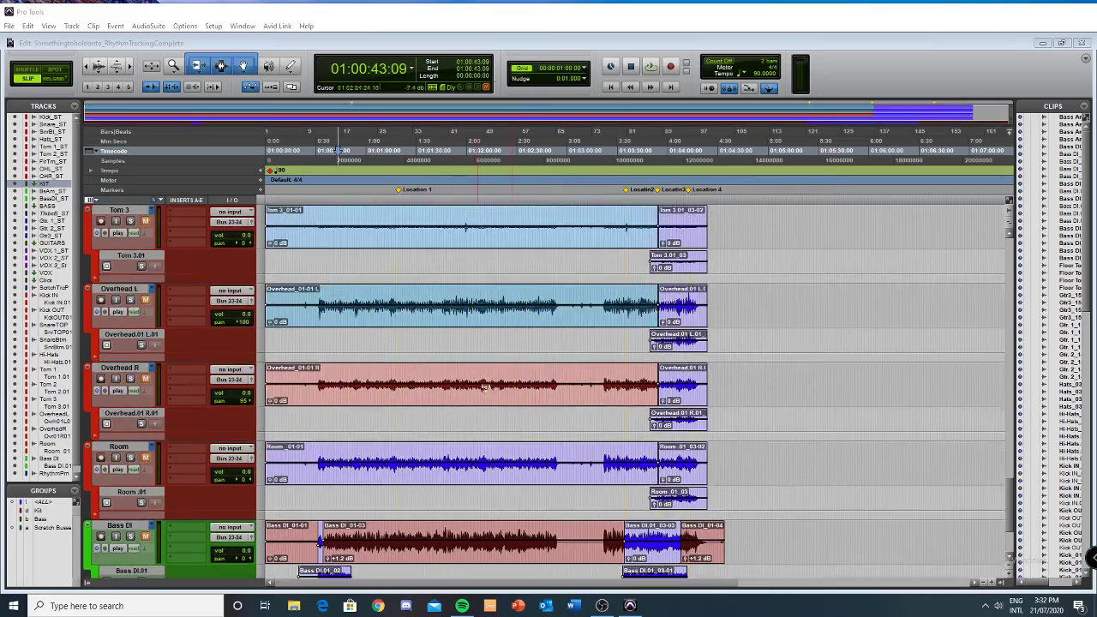
{"action": "scroll", "coordinate": [505, 367], "scroll_direction": "up", "scroll_amount": 10}
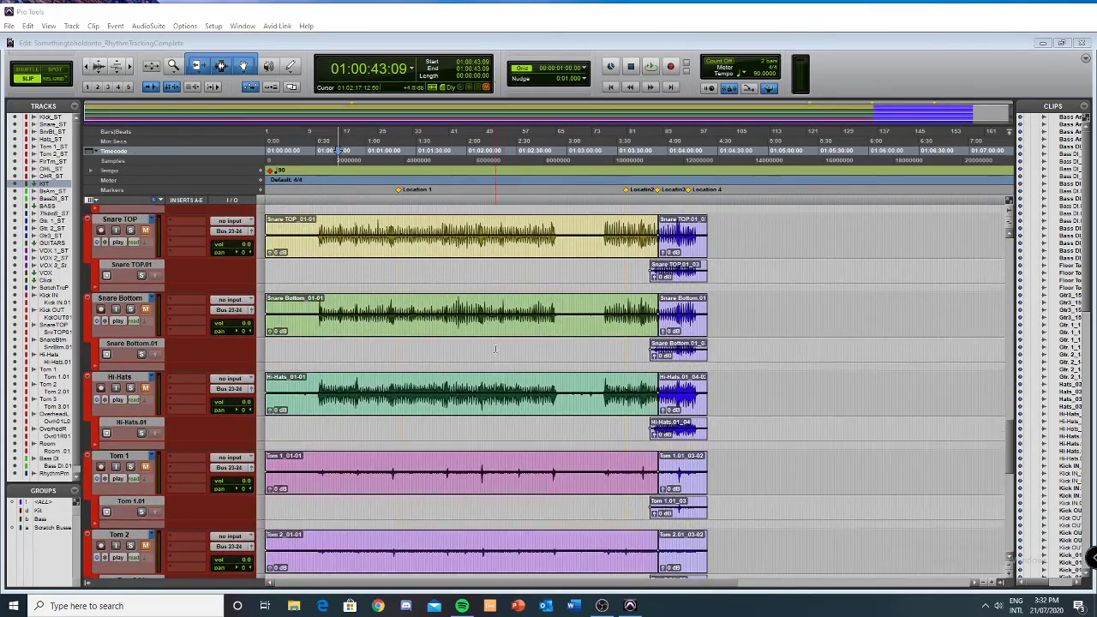
{"action": "scroll", "coordinate": [512, 369], "scroll_direction": "up", "scroll_amount": 15}
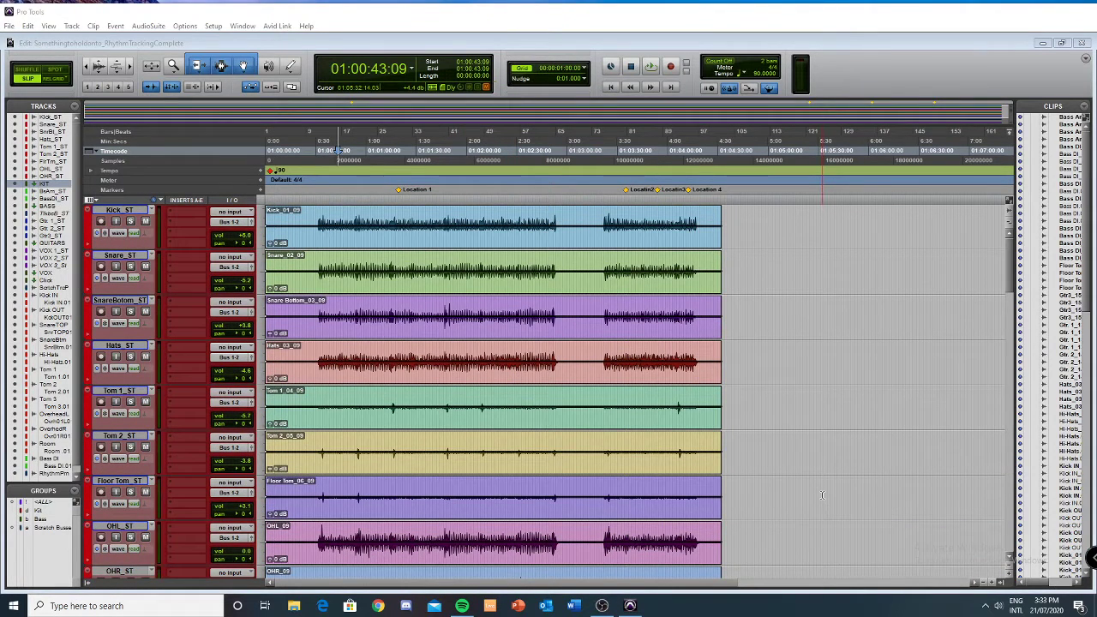
{"action": "left_click", "coordinate": [545, 218]}
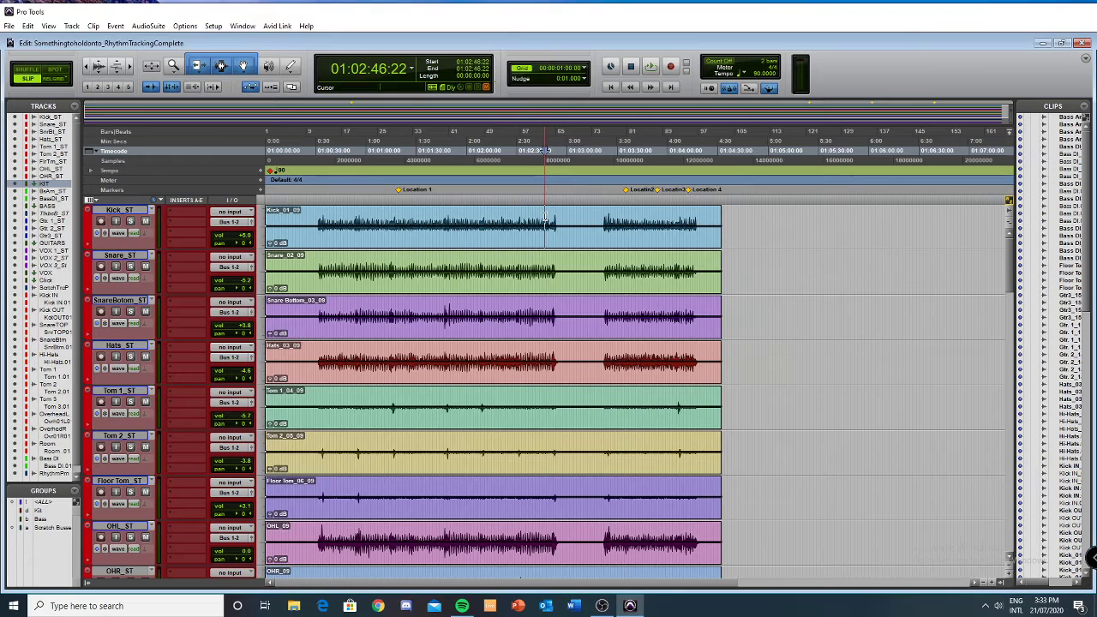
{"action": "key", "text": "t"}
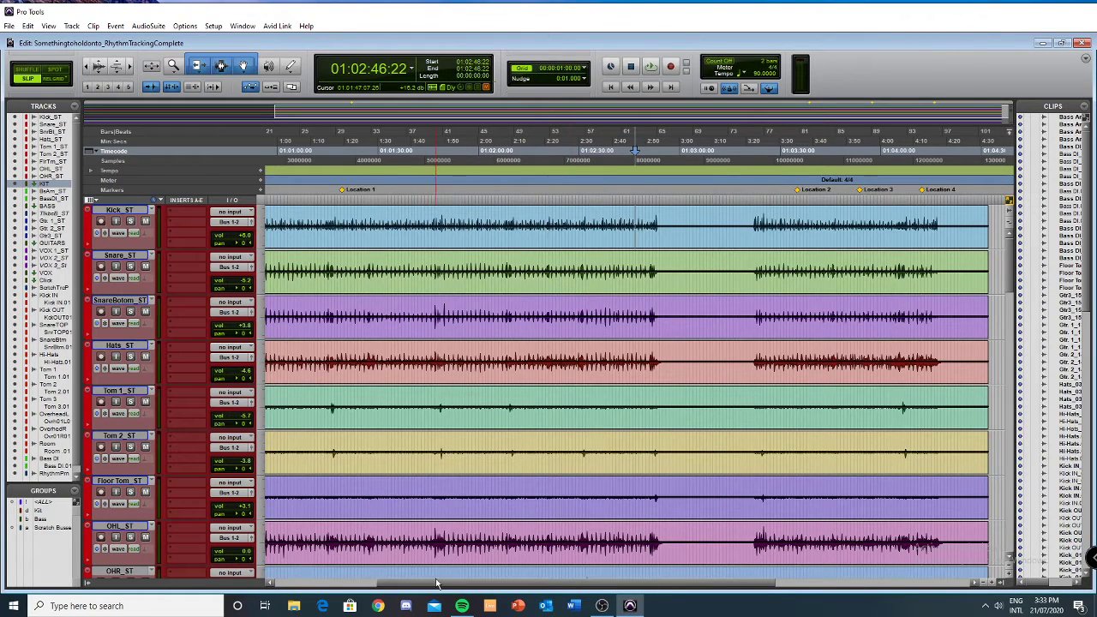
{"action": "left_click_drag", "start_coordinate": [439, 586], "coordinate": [403, 586]}
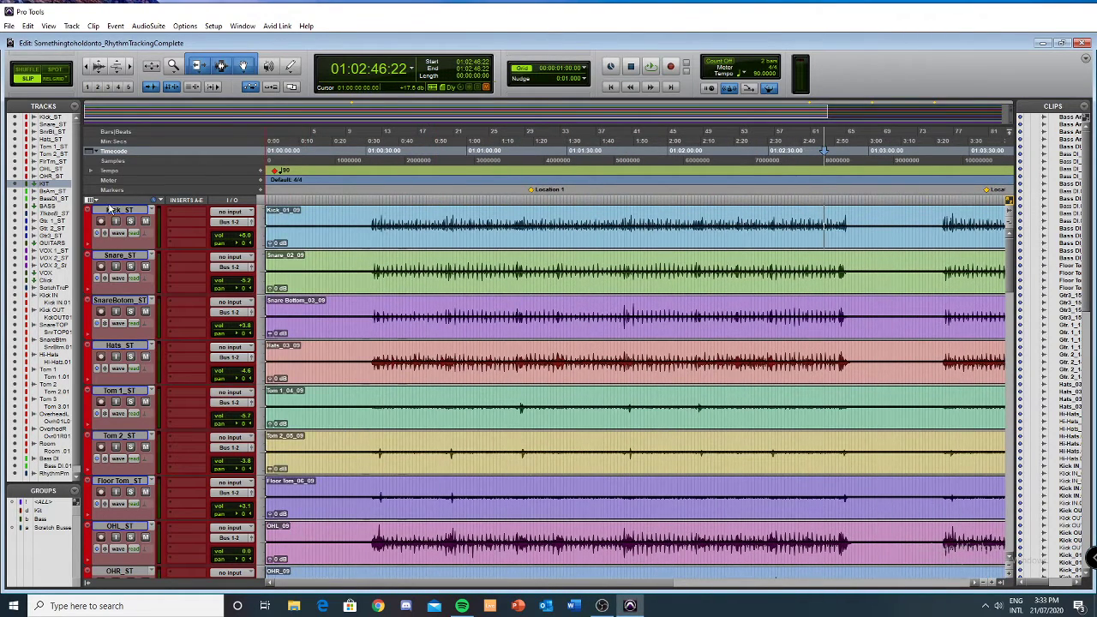
Review the scratch drum, KIT, bass and guitar tracks and their bus routing.
{"action": "scroll", "coordinate": [465, 429], "scroll_direction": "down", "scroll_amount": 5}
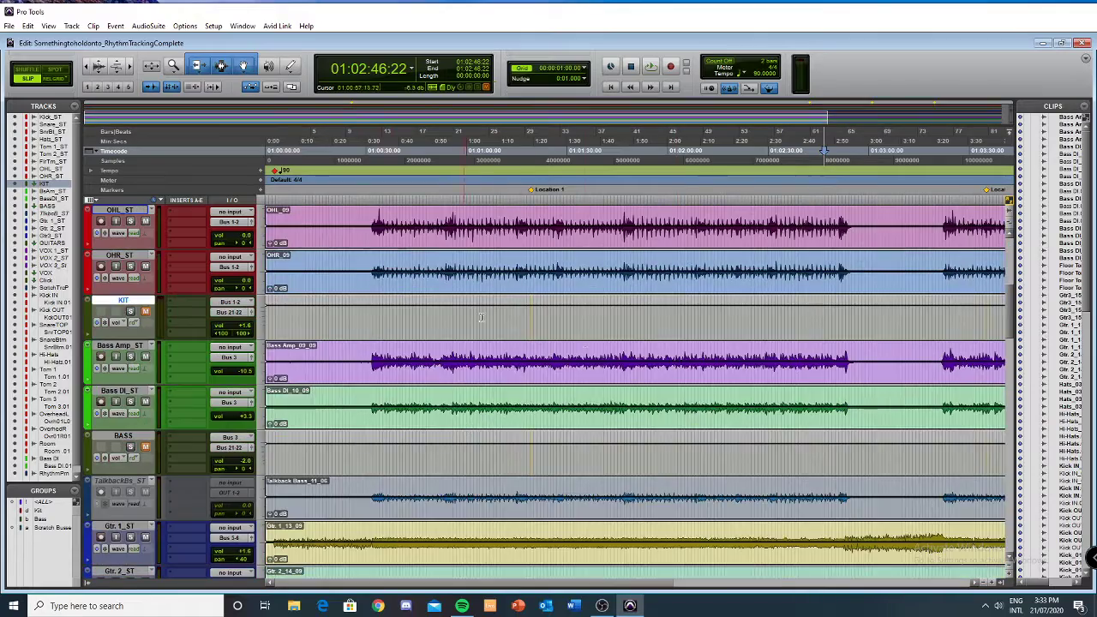
{"action": "scroll", "coordinate": [725, 410], "scroll_direction": "down", "scroll_amount": 5}
{"action": "scroll", "coordinate": [385, 392], "scroll_direction": "up", "scroll_amount": 10}
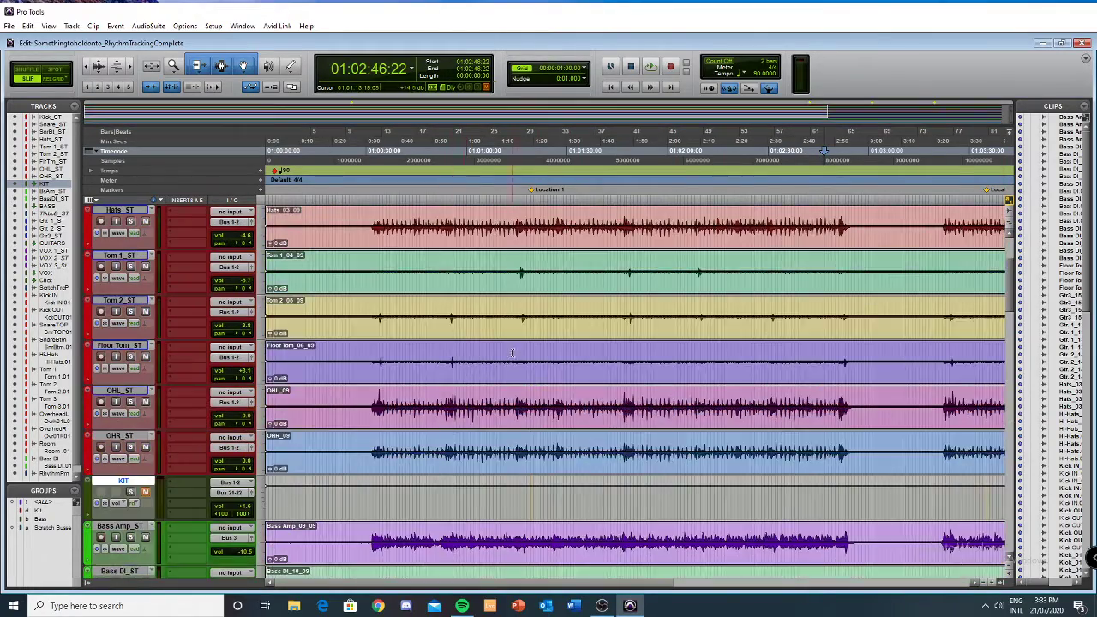
{"action": "scroll", "coordinate": [385, 393], "scroll_direction": "down", "scroll_amount": 10}
{"action": "scroll", "coordinate": [524, 458], "scroll_direction": "up", "scroll_amount": 10}
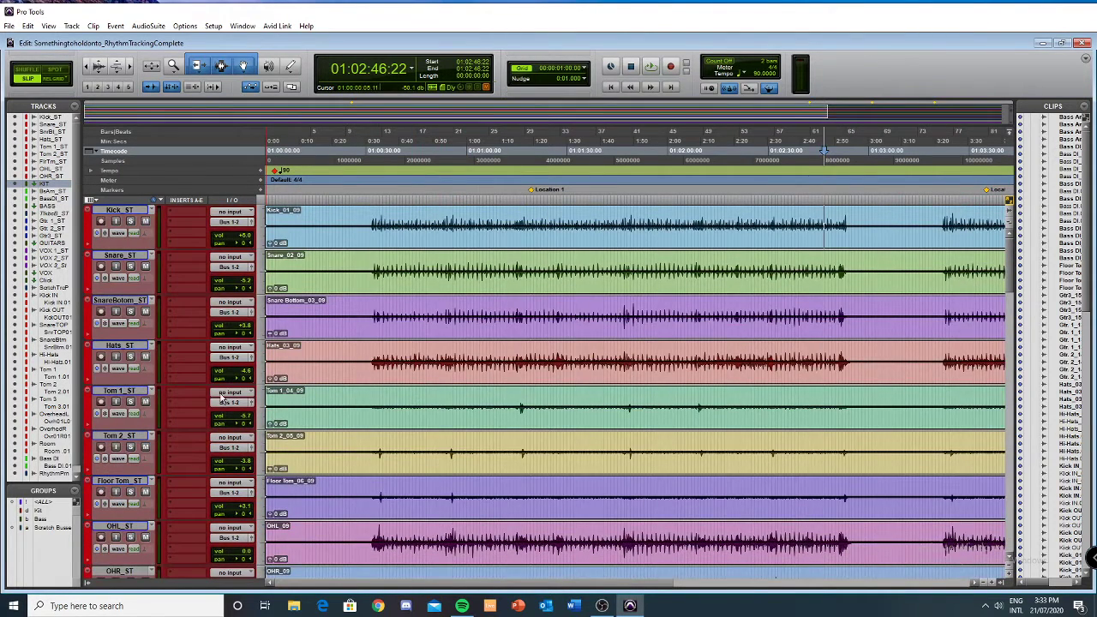
{"action": "scroll", "coordinate": [678, 400], "scroll_direction": "down", "scroll_amount": 2}
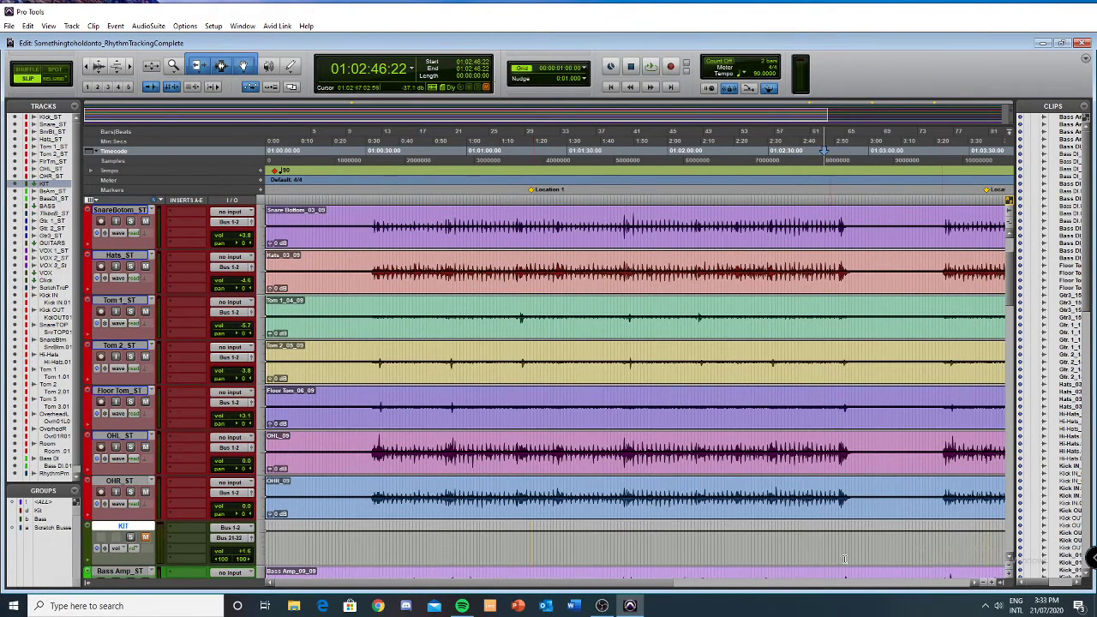
Show the full song length, place the edit cursor at 01:00:50:24 on the Scratch Track Print clip, and reduce the waveform height.
{"action": "left_click", "coordinate": [983, 584]}
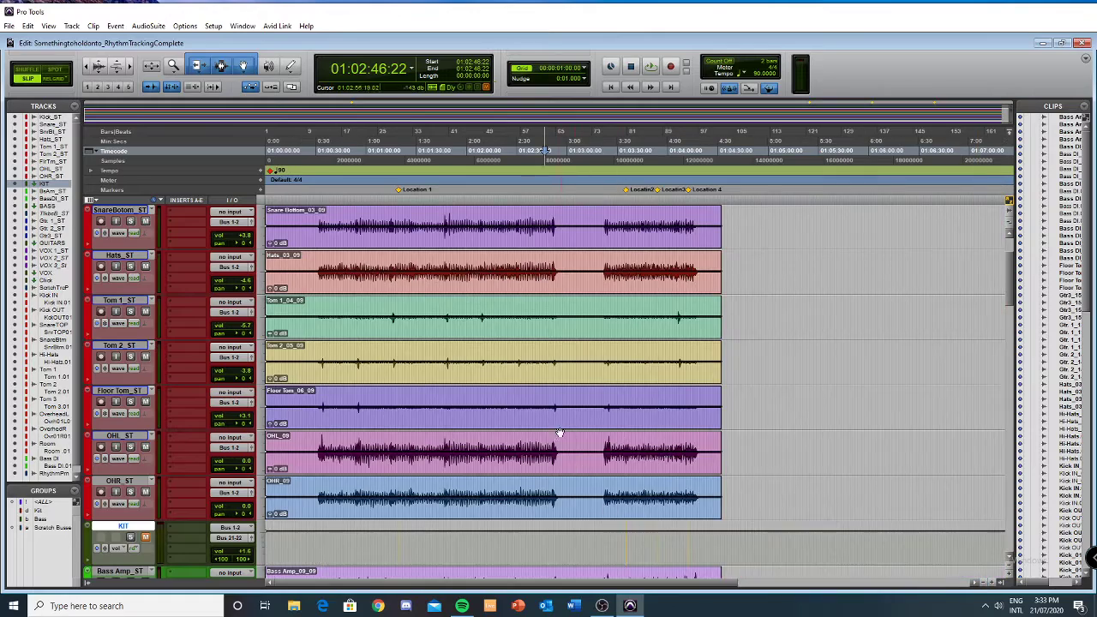
{"action": "scroll", "coordinate": [562, 454], "scroll_direction": "down", "scroll_amount": 13}
{"action": "scroll", "coordinate": [564, 489], "scroll_direction": "down", "scroll_amount": 5}
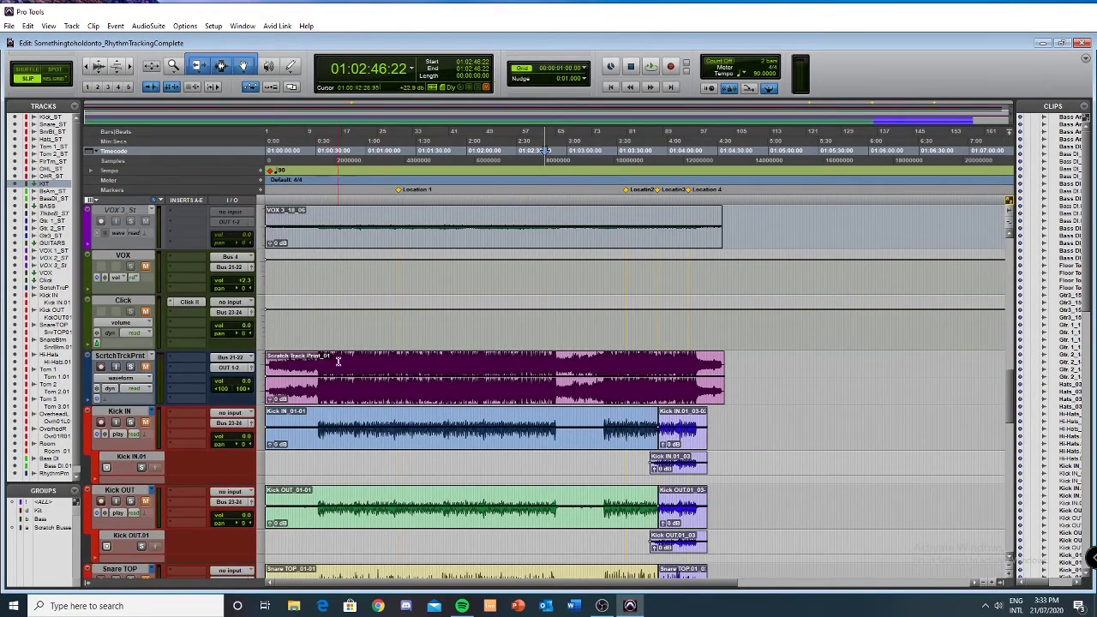
{"action": "left_click", "coordinate": [350, 378]}
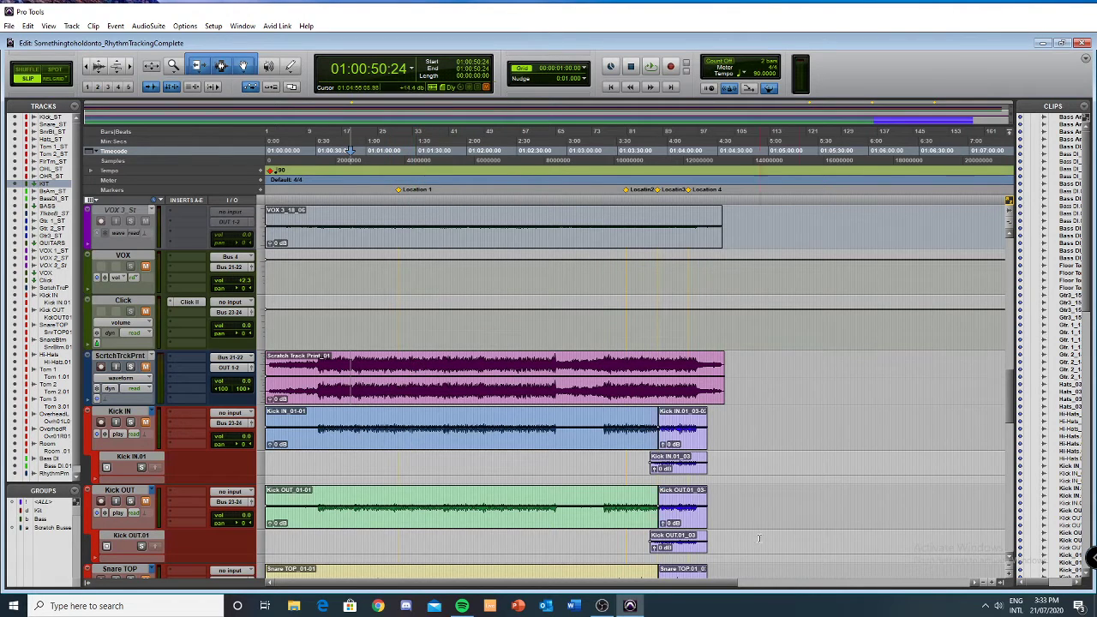
Review the recorded drum tracks from Kick OUT through Room, plus the Bass DI and Rhythm Print tracks.
{"action": "left_click_drag", "start_coordinate": [778, 585], "coordinate": [524, 577]}
{"action": "scroll", "coordinate": [431, 339], "scroll_direction": "down", "scroll_amount": 3}
{"action": "scroll", "coordinate": [431, 340], "scroll_direction": "down", "scroll_amount": 8}
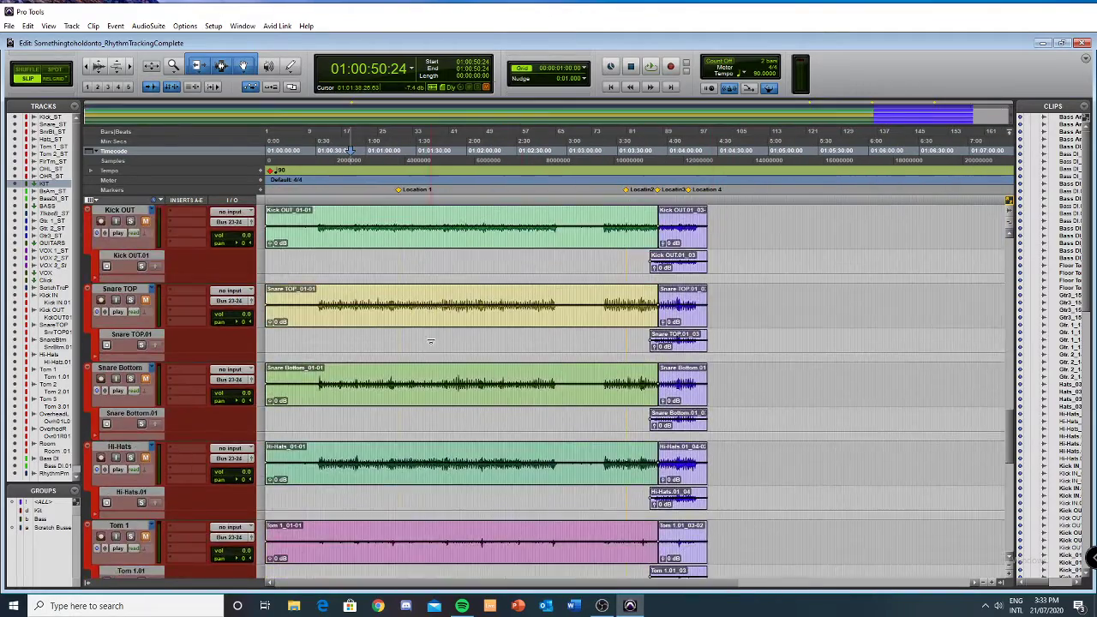
{"action": "scroll", "coordinate": [415, 469], "scroll_direction": "down", "scroll_amount": 5}
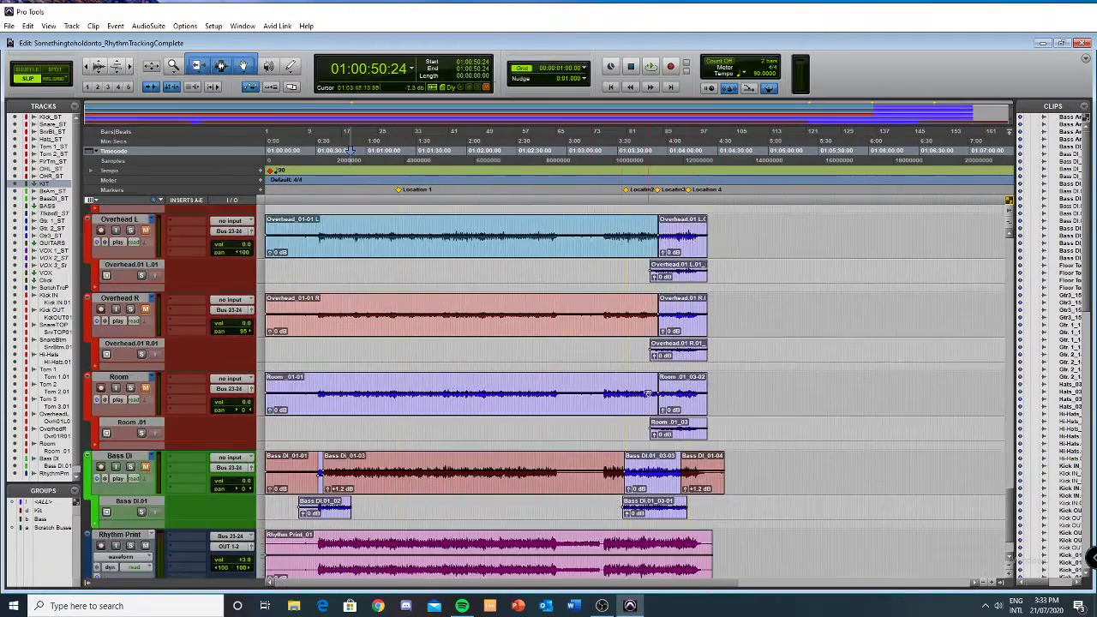
{"action": "scroll", "coordinate": [414, 469], "scroll_direction": "down", "scroll_amount": 2}
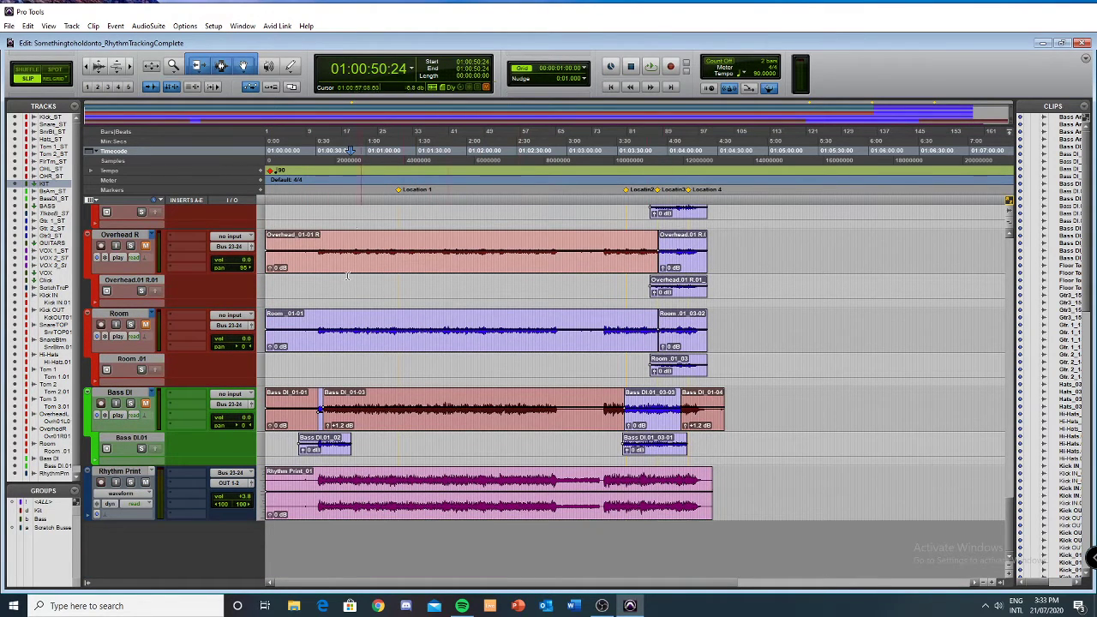
Go back through the recorded drum tracks to the scratch drum and bass tracks above them.
{"action": "scroll", "coordinate": [471, 397], "scroll_direction": "up", "scroll_amount": 3}
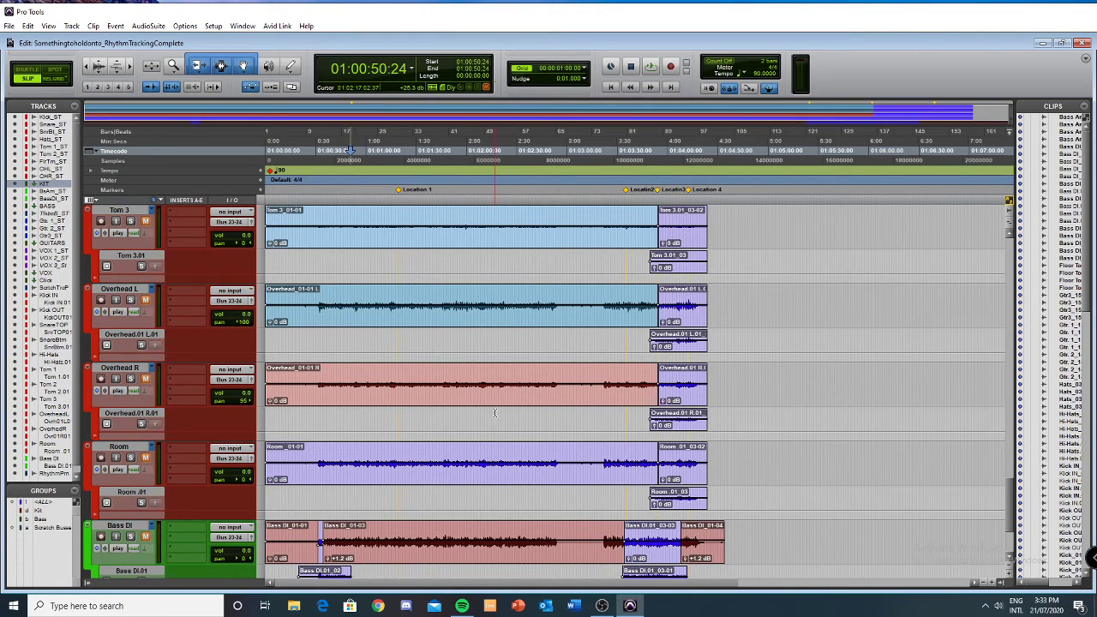
{"action": "scroll", "coordinate": [495, 413], "scroll_direction": "up", "scroll_amount": 15}
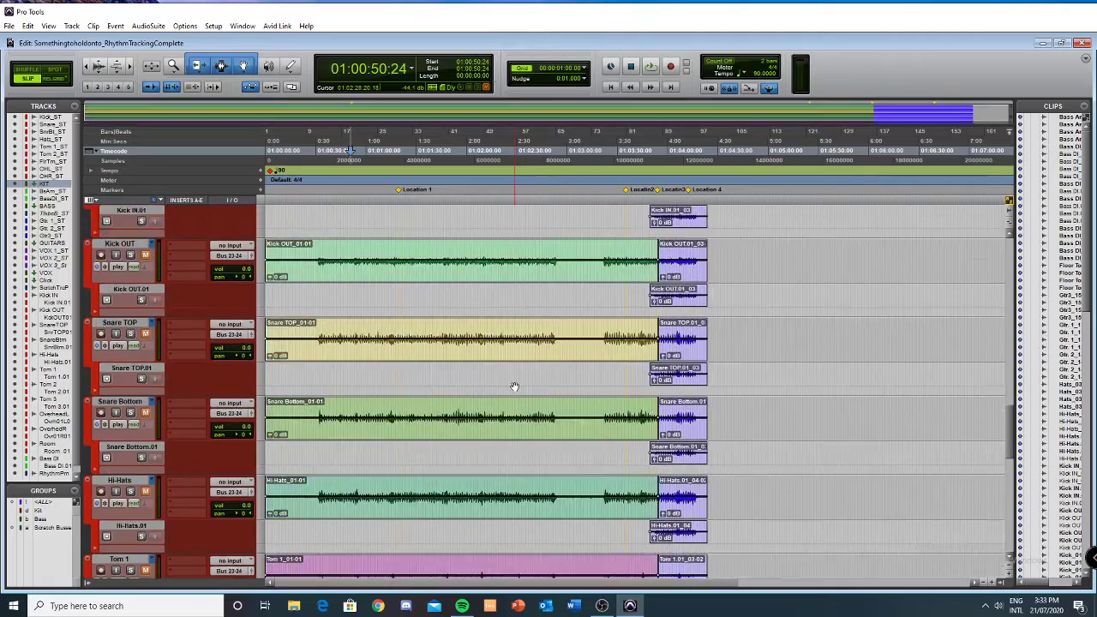
{"action": "scroll", "coordinate": [512, 387], "scroll_direction": "up", "scroll_amount": 5}
{"action": "scroll", "coordinate": [506, 388], "scroll_direction": "up", "scroll_amount": 10}
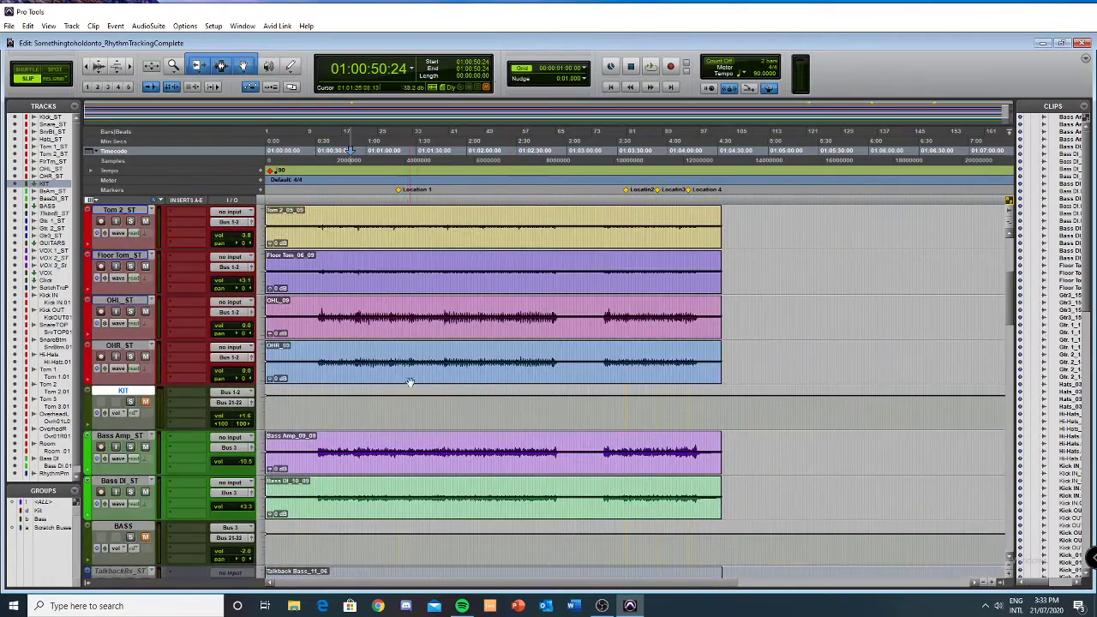
{"action": "scroll", "coordinate": [480, 365], "scroll_direction": "up", "scroll_amount": 5}
{"action": "scroll", "coordinate": [455, 403], "scroll_direction": "down", "scroll_amount": 2}
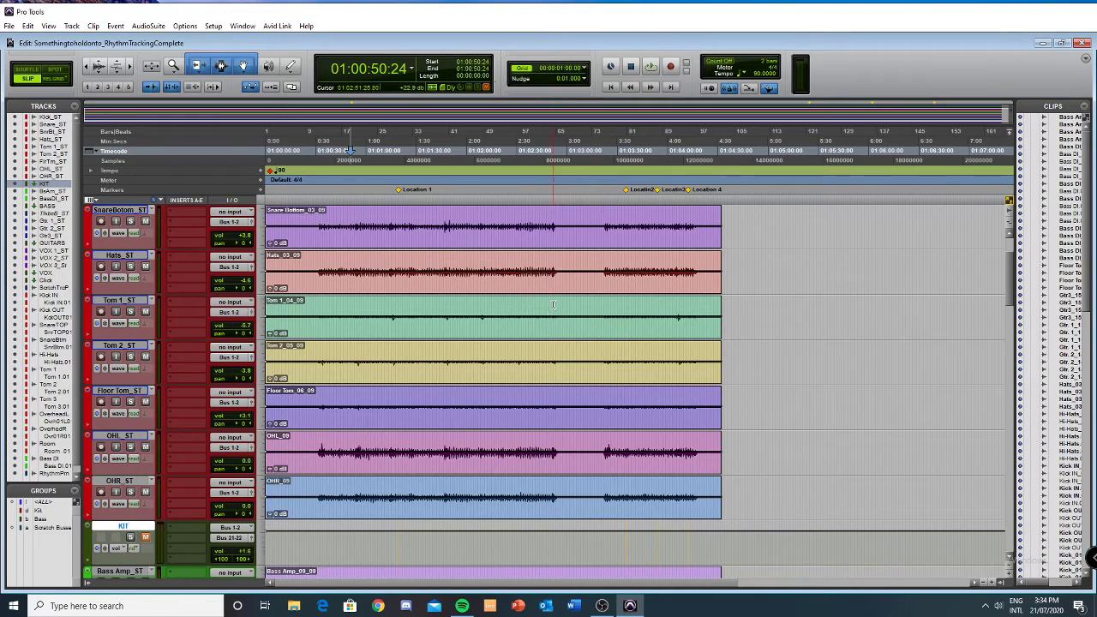
Place the edit cursor at 01:03:09:27 on Tom 1_ST, and review the overhead, Room, Bass DI and Rhythm Print tracks.
{"action": "left_click_drag", "start_coordinate": [554, 308], "coordinate": [587, 314]}
{"action": "left_click", "coordinate": [583, 314]}
{"action": "scroll", "coordinate": [442, 319], "scroll_direction": "down", "scroll_amount": 5}
{"action": "scroll", "coordinate": [442, 319], "scroll_direction": "down", "scroll_amount": 15}
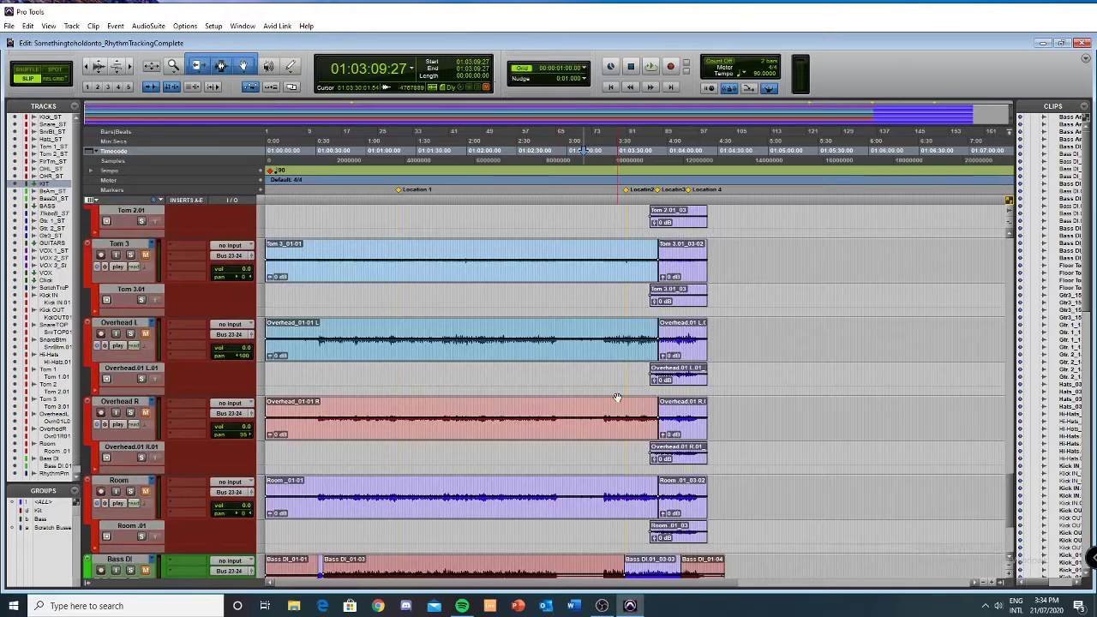
{"action": "scroll", "coordinate": [618, 399], "scroll_direction": "down", "scroll_amount": 3}
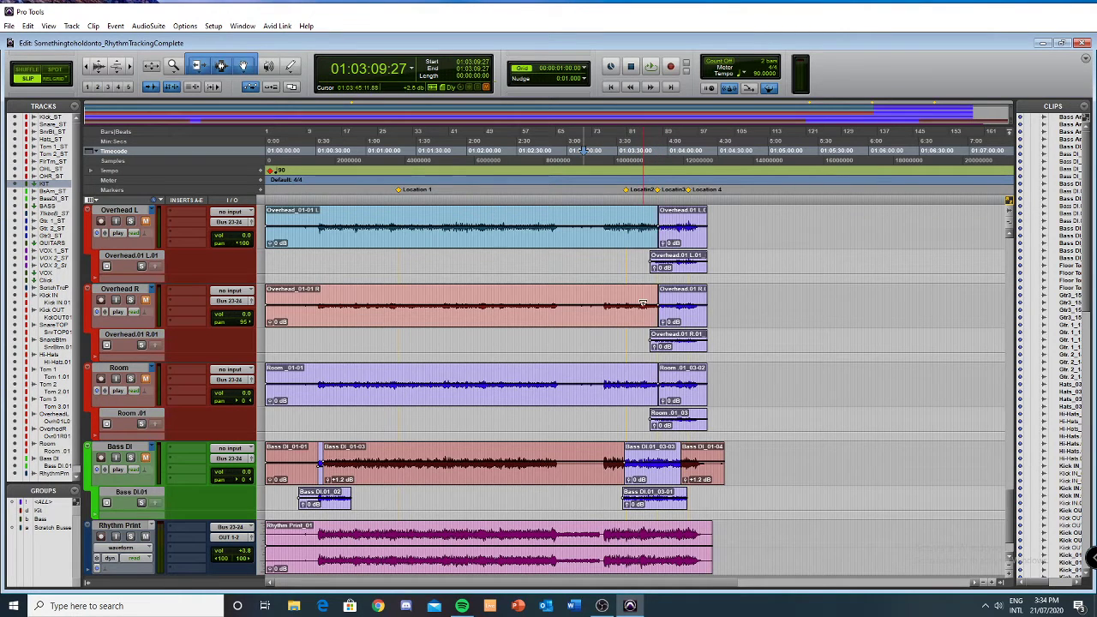
{"action": "scroll", "coordinate": [272, 448], "scroll_direction": "down", "scroll_amount": 2}
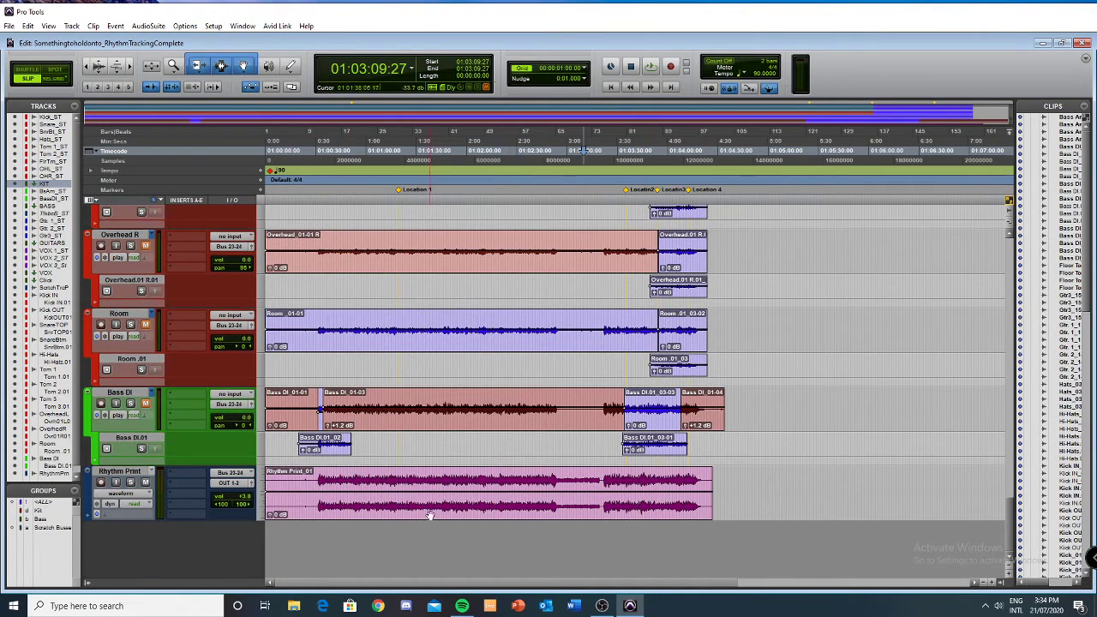